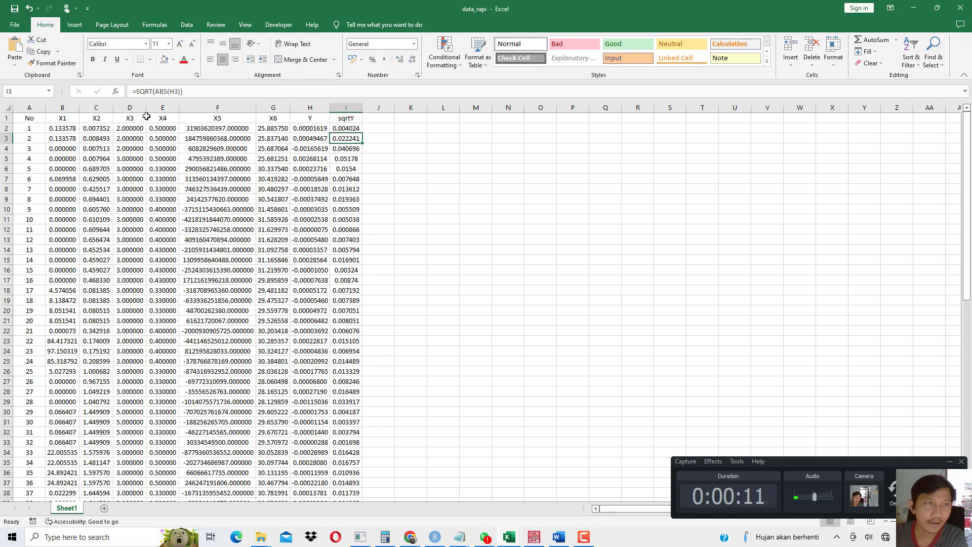
Step: Examine the worksheet's data columns X1 through X6 and Y
left_click(63, 107)
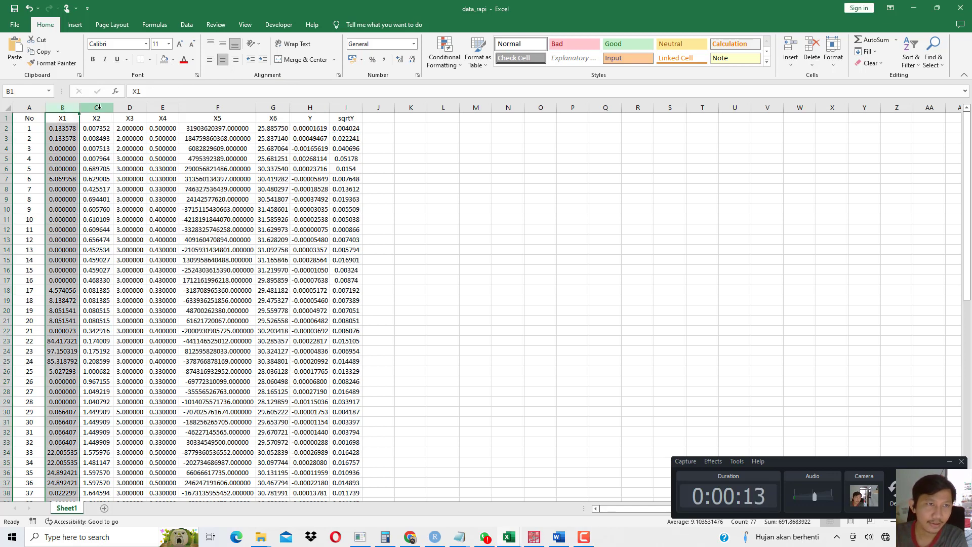
left_click(96, 107)
left_click(122, 108)
left_click(162, 108)
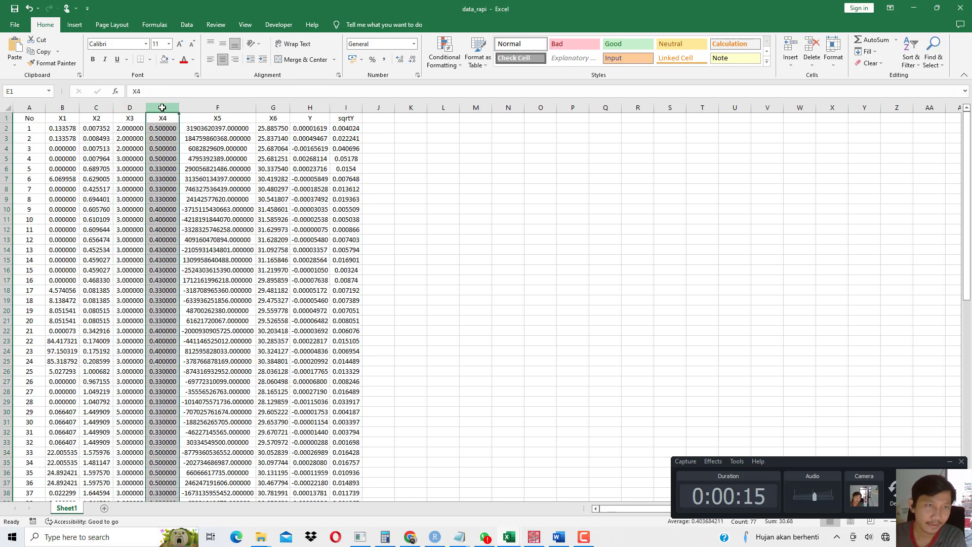
left_click(230, 104)
left_click(273, 105)
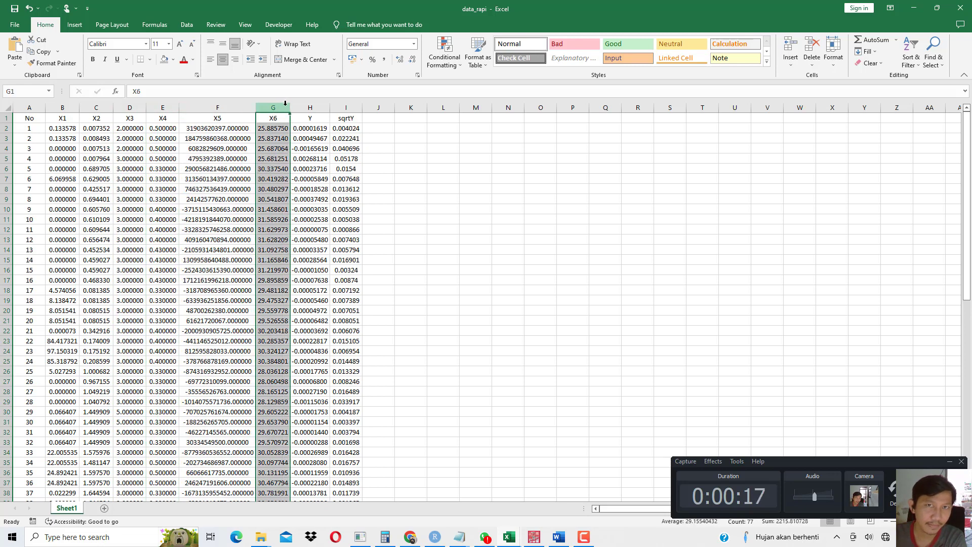
left_click(310, 108)
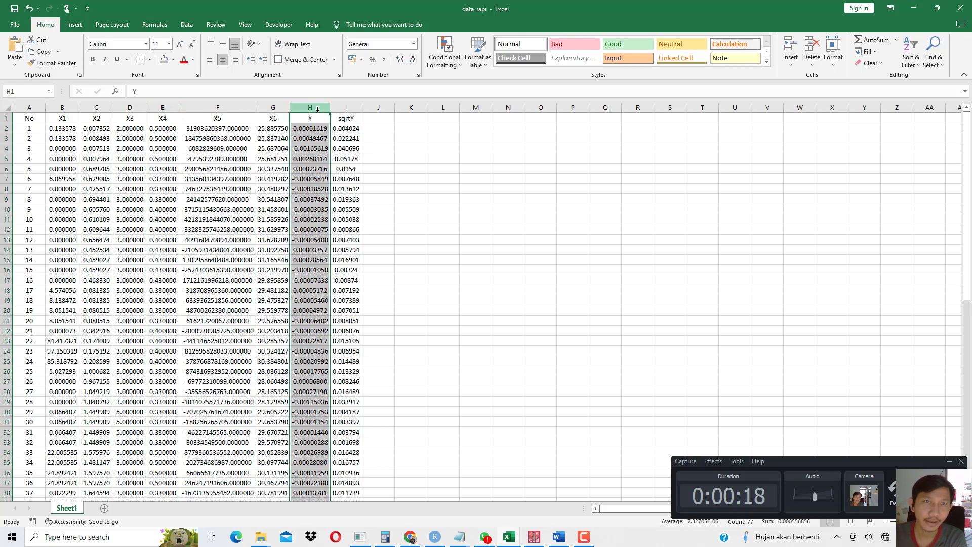
left_click(271, 148)
left_click(203, 160)
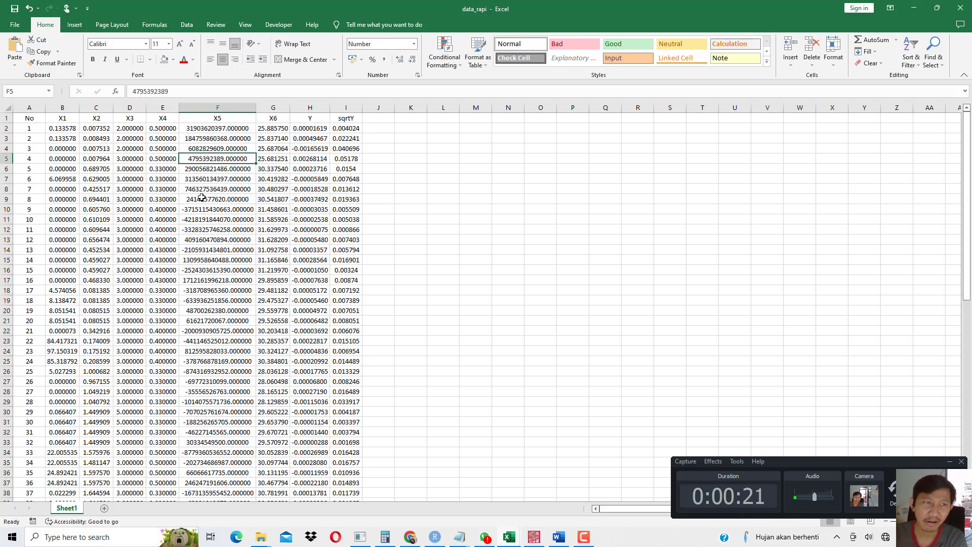
Step: Copy the X1 through Y data values without their headers from the worksheet and paste them into the SPSS data sheet
left_click_drag(75, 130, 310, 484)
scroll(298, 365, "up", 13)
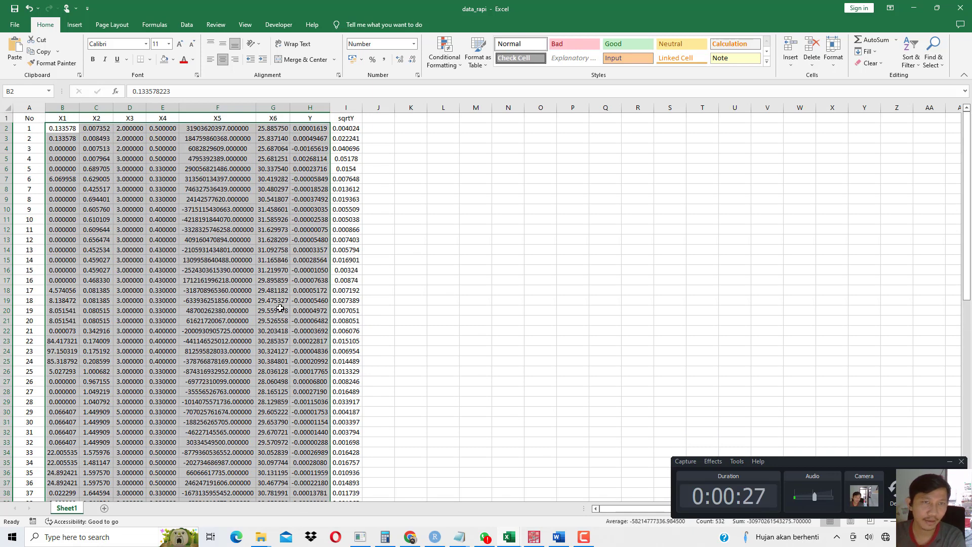
key("ctrl+c")
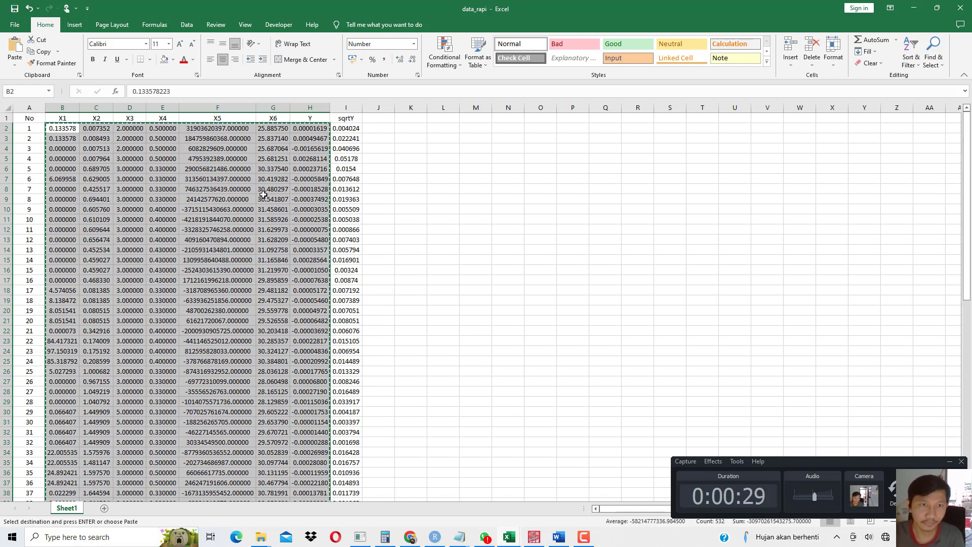
left_click(534, 537)
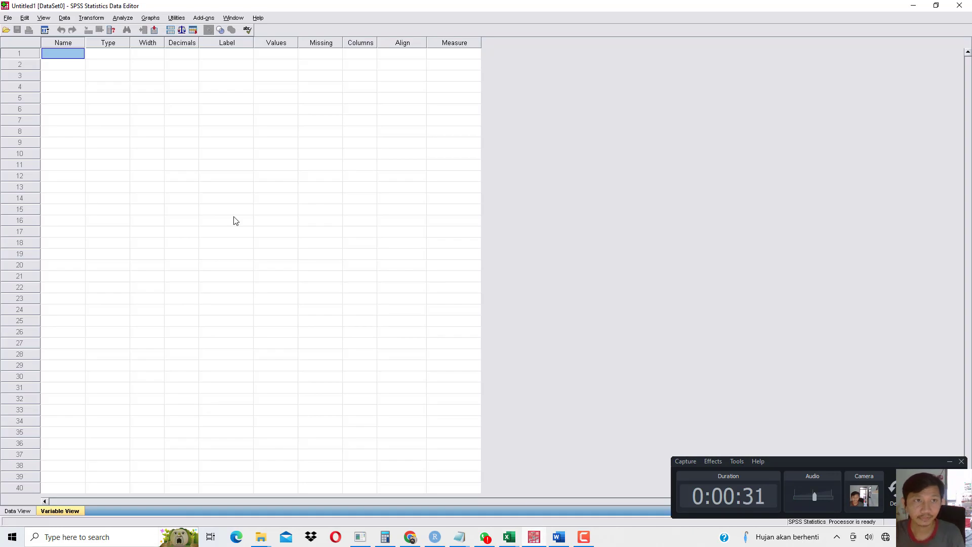
left_click(24, 512)
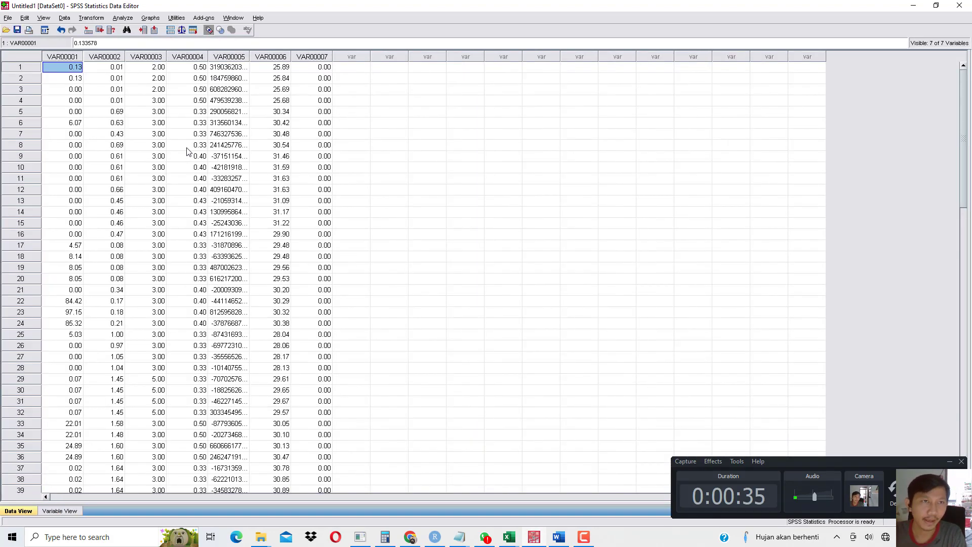
scroll(328, 250, "down", 5)
Step: Set the decimals of all seven variables to 5 and return to the data values
left_click(71, 512)
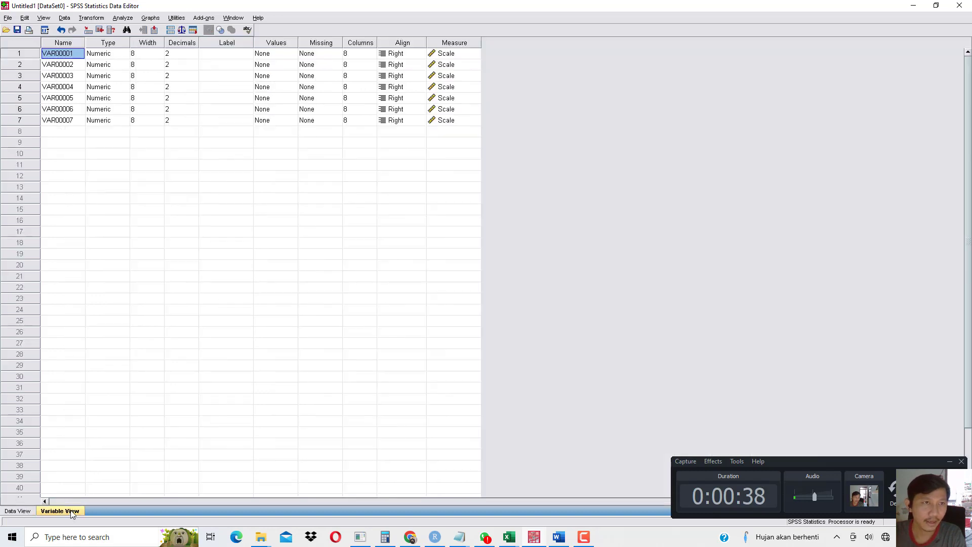
left_click(194, 54)
type("5")
left_click(196, 63)
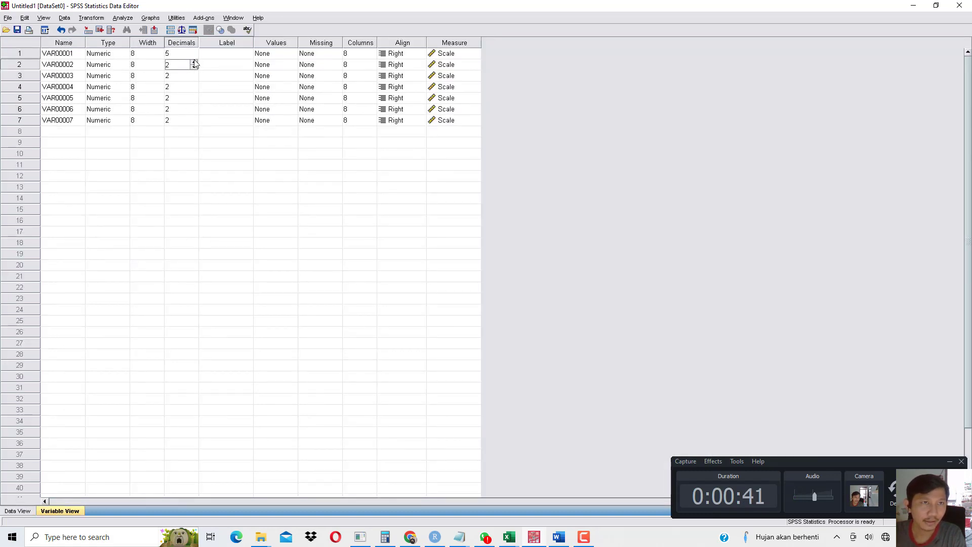
left_click(196, 76)
double_click(194, 74)
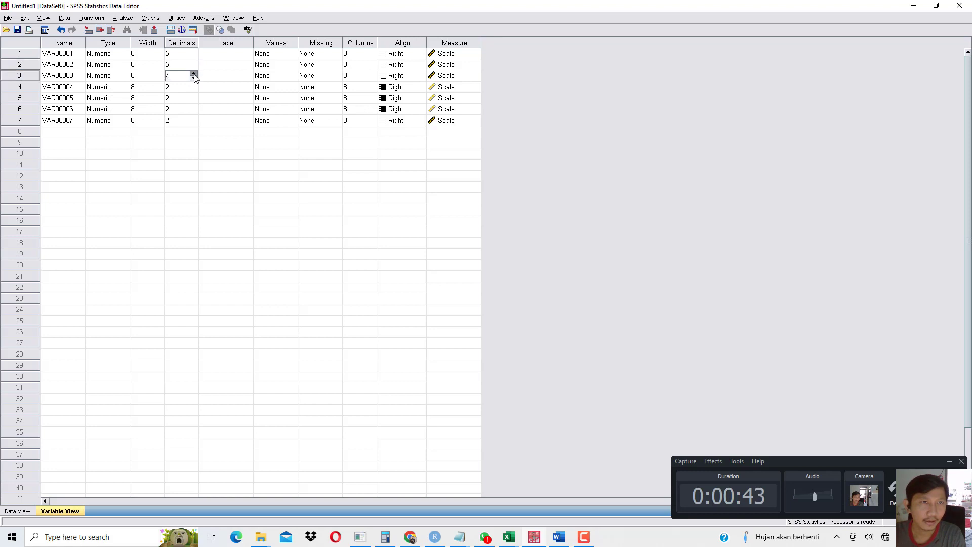
left_click(197, 92)
type("5")
left_click(197, 100)
double_click(195, 96)
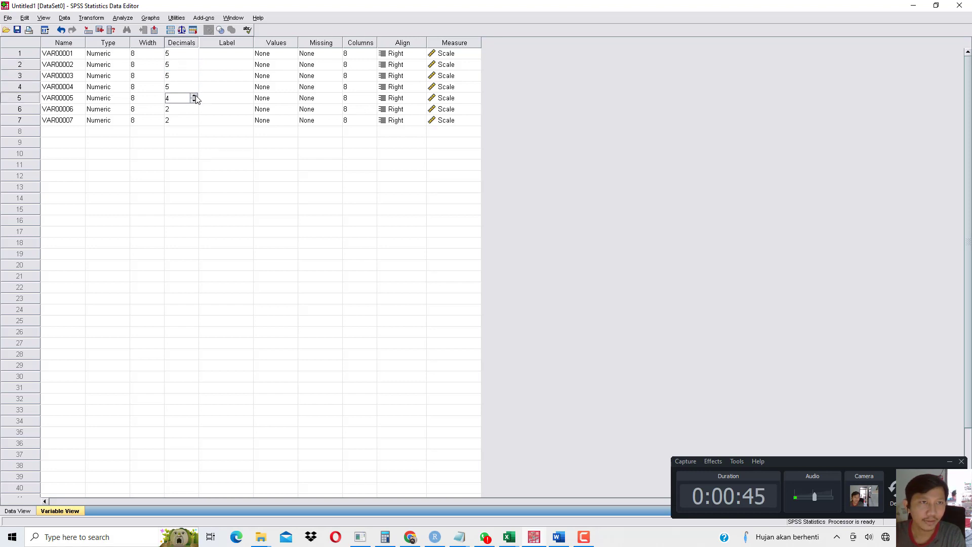
left_click(196, 111)
type("5")
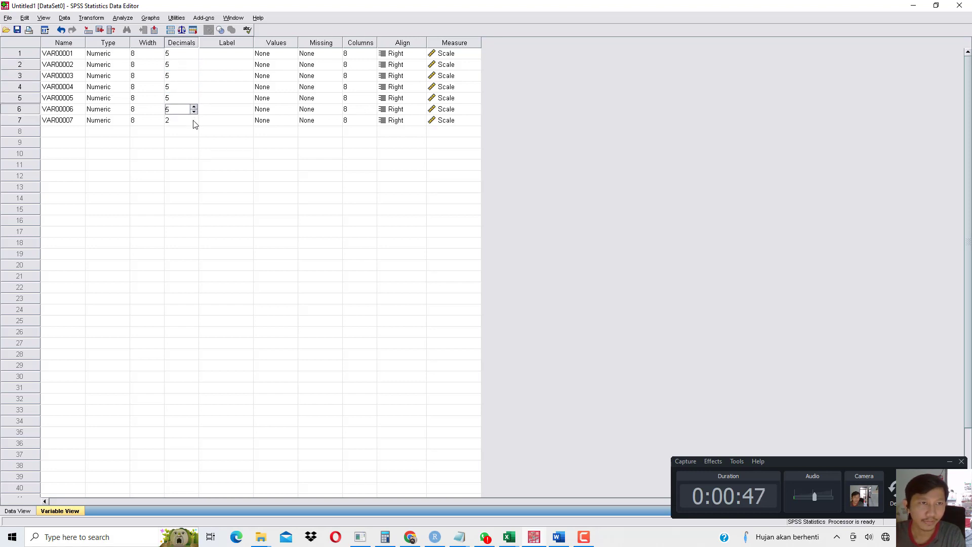
left_click(193, 122)
double_click(193, 119)
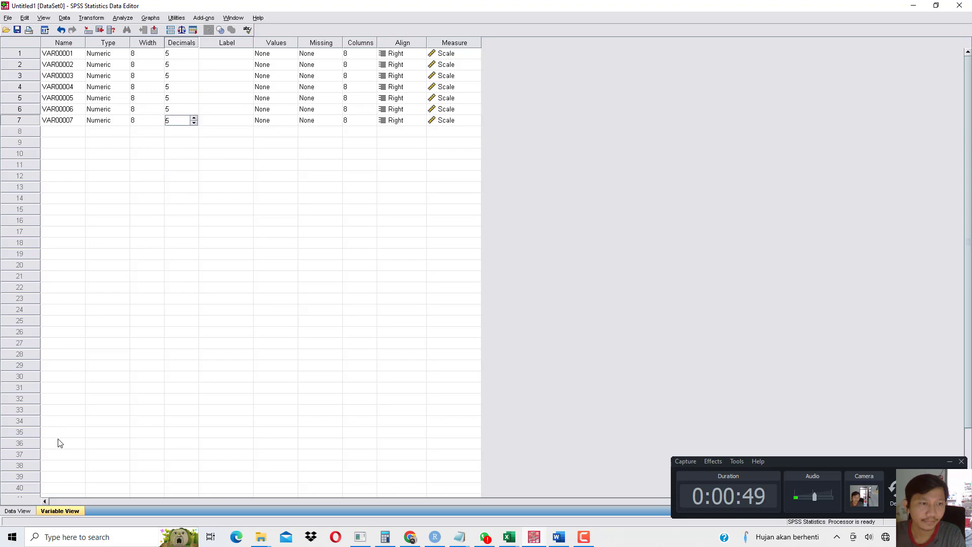
left_click(29, 509)
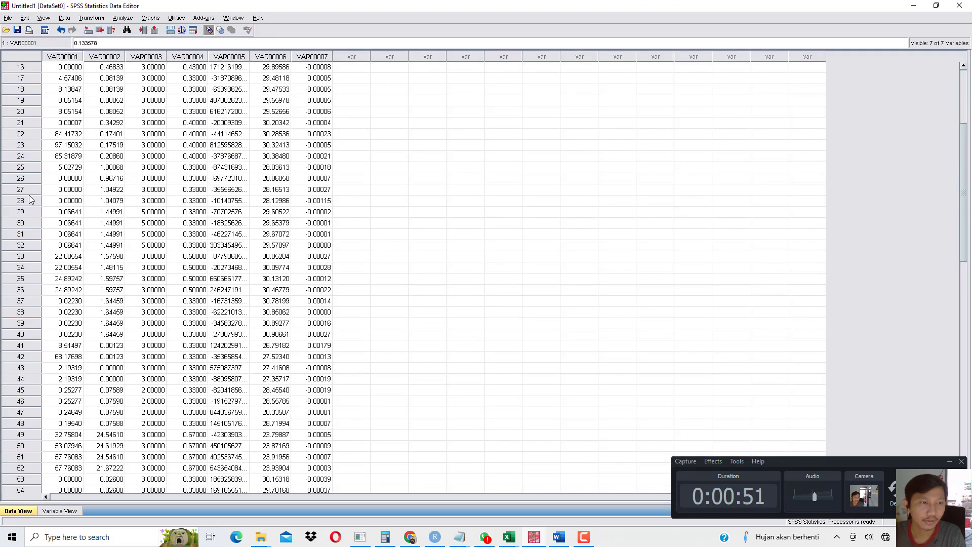
Step: Rename the first four variables as X1, X2, X3 and X4
left_click(52, 512)
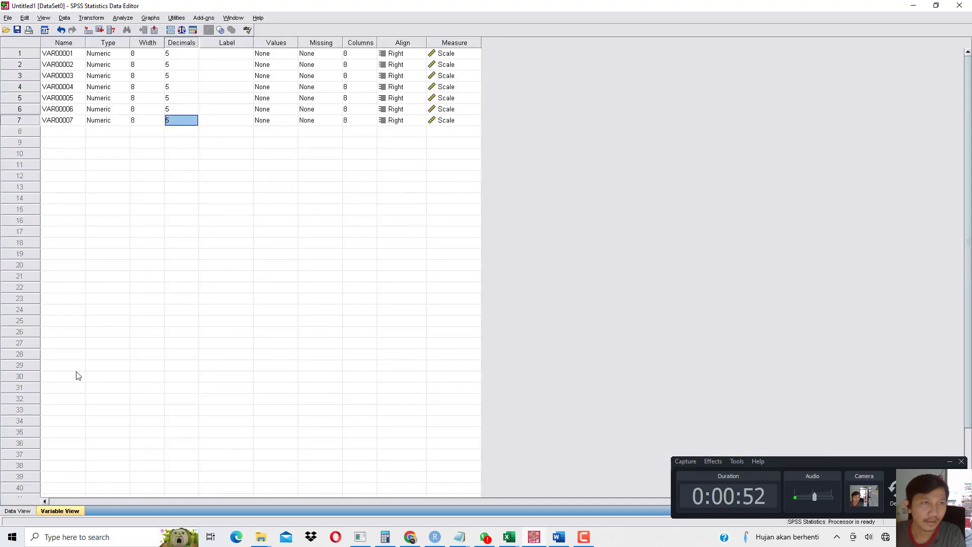
left_click(66, 54)
type("X1")
key("Return")
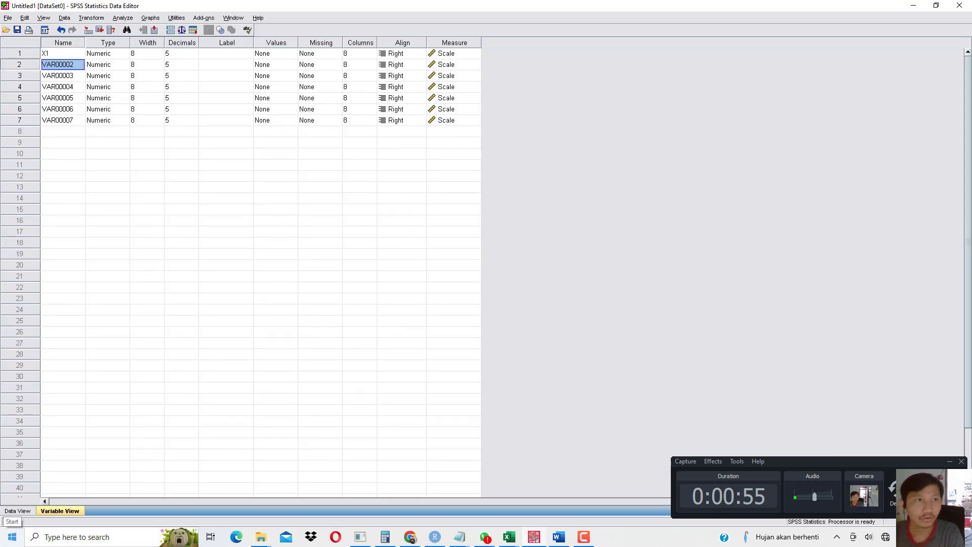
type("X2")
key("Return")
type("X3")
key("Return")
type("X4")
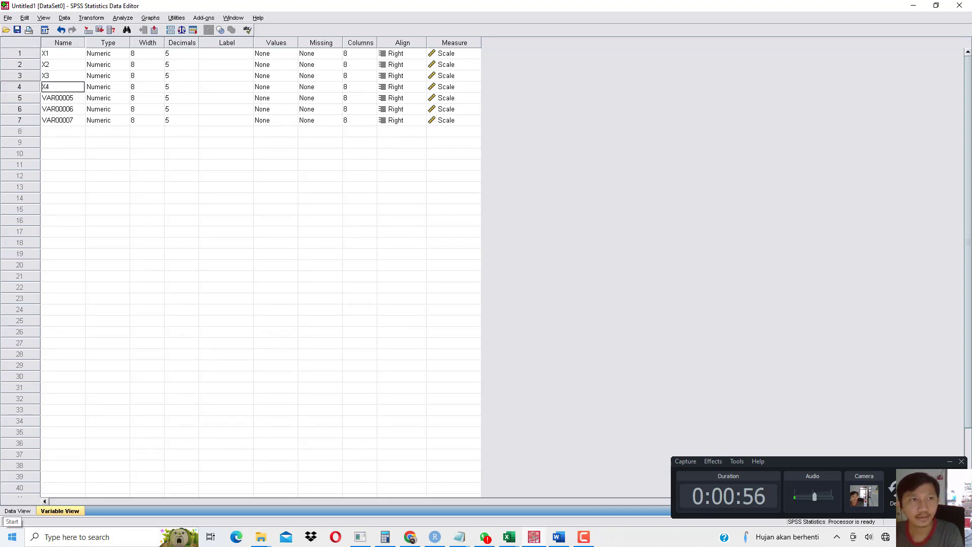
key("Return")
type("X4")
key("Return")
key("Return")
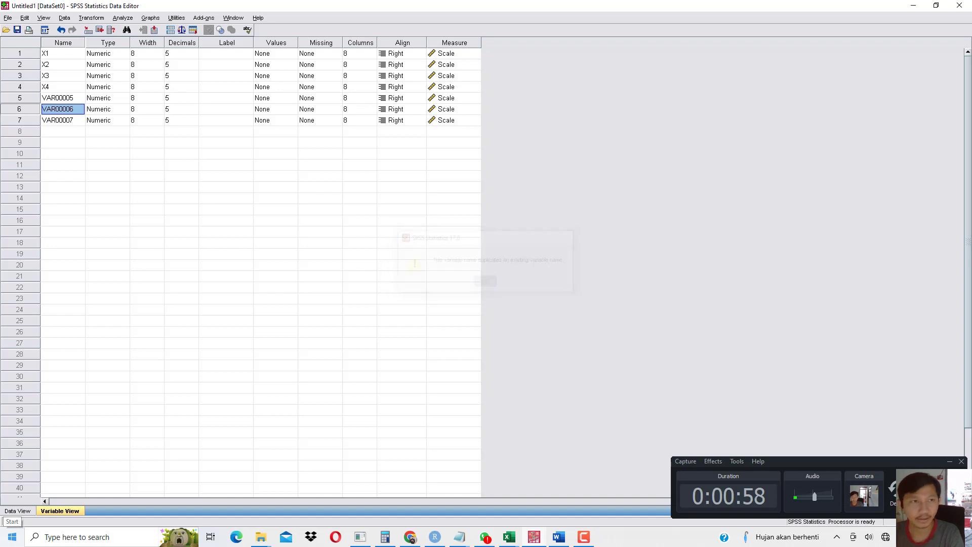
Step: Rename the fifth, sixth and seventh variables as X5, X6 and Y
type("X5")
key("Return")
type("X")
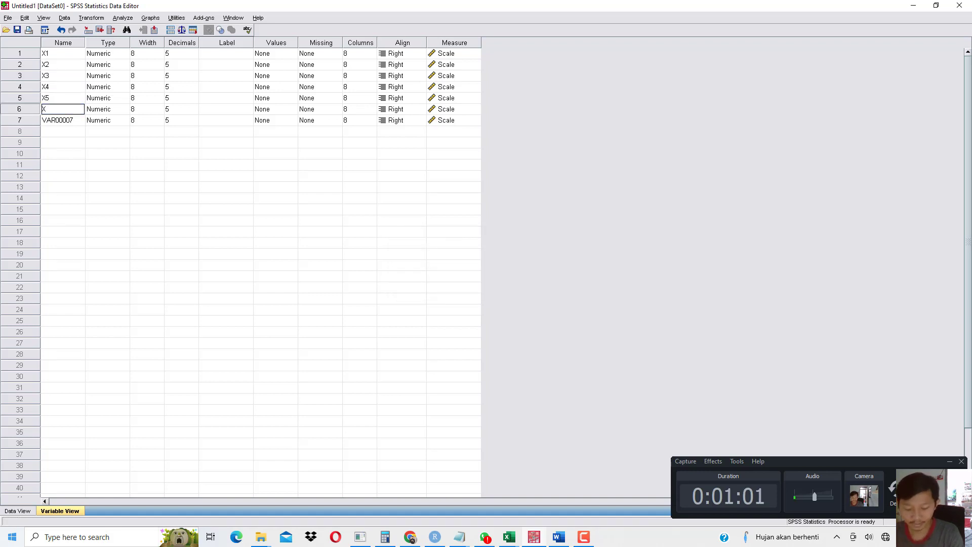
type("6")
key("Return")
type("Y")
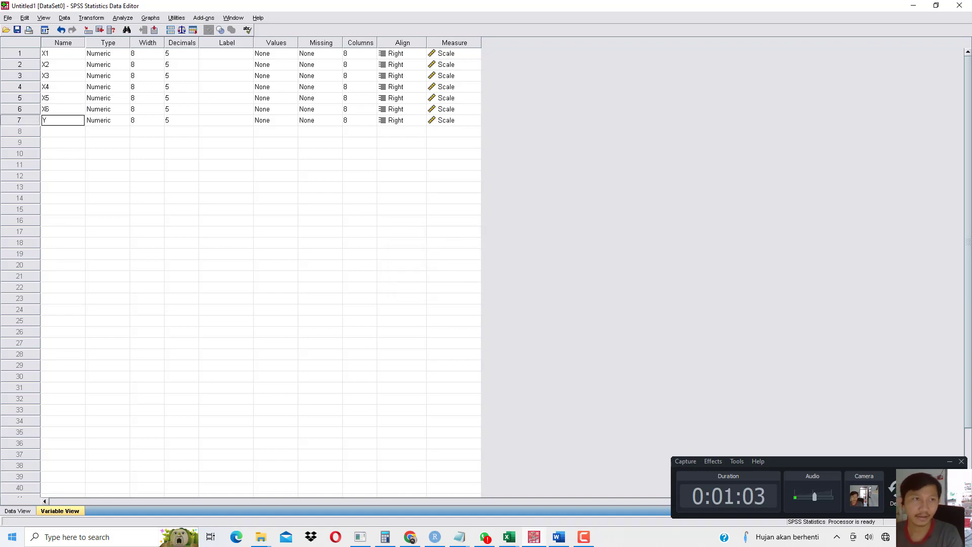
key("Up")
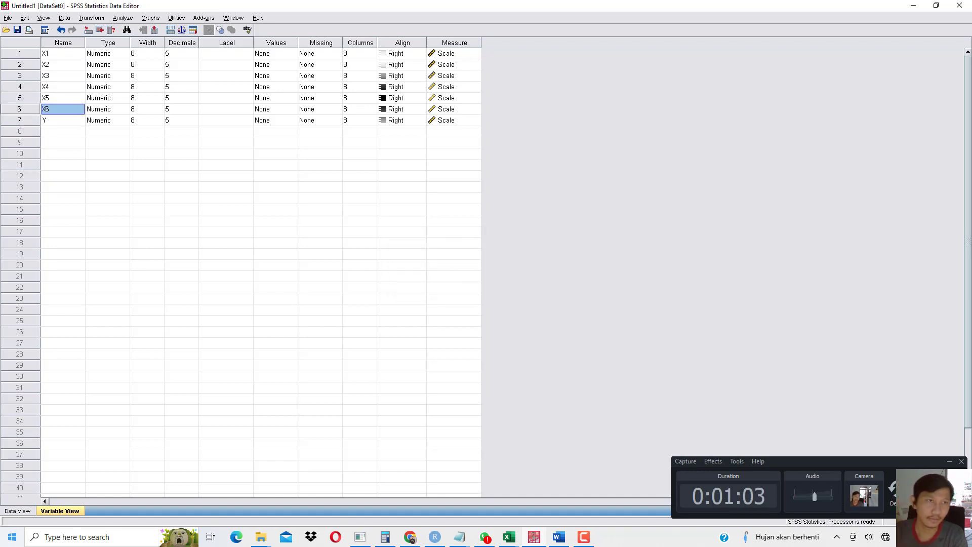
Step: Set the decimals of variable Y to 7 and return to the data values
left_click(191, 121)
left_click(193, 119)
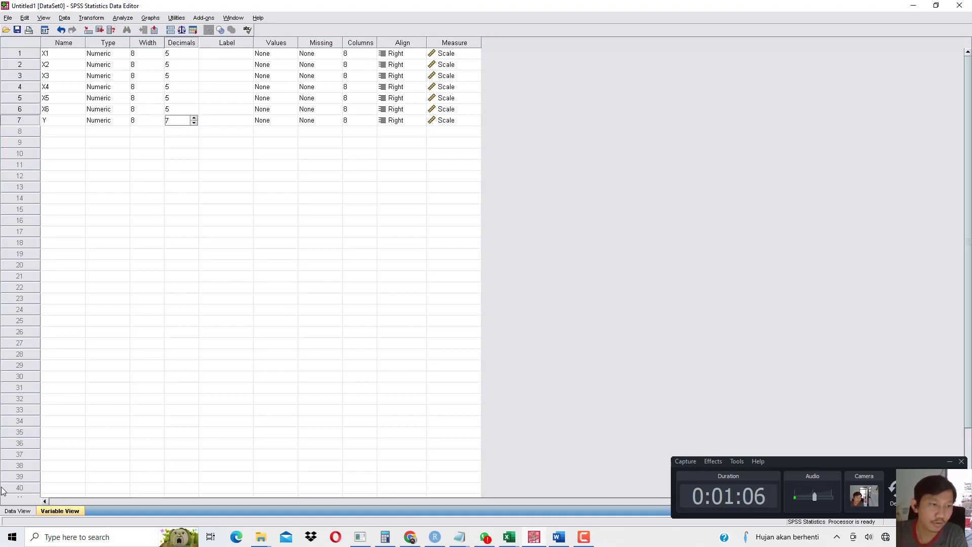
left_click(19, 510)
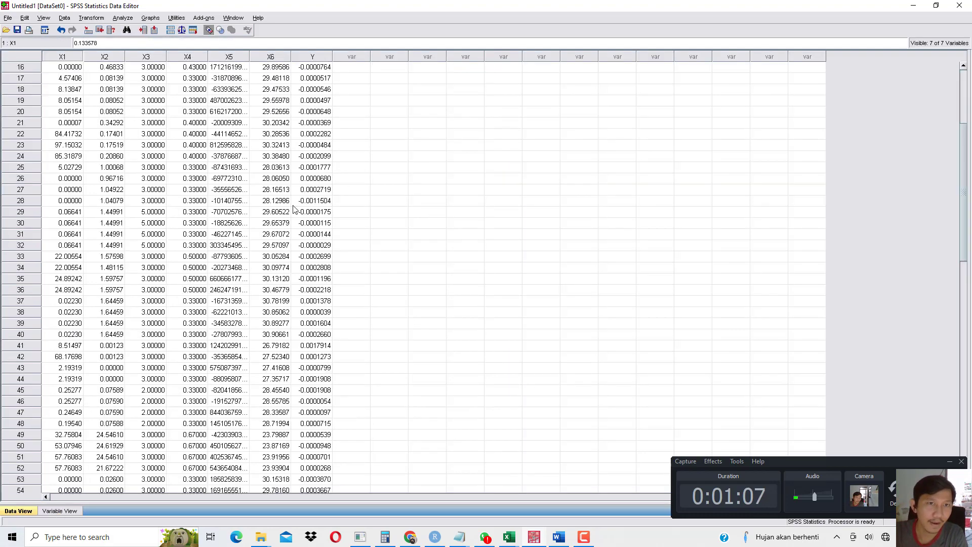
Step: Set up a linear regression with Y as the dependent variable and X1 through X6 as independent variables
left_click(122, 18)
mouse_move(172, 131)
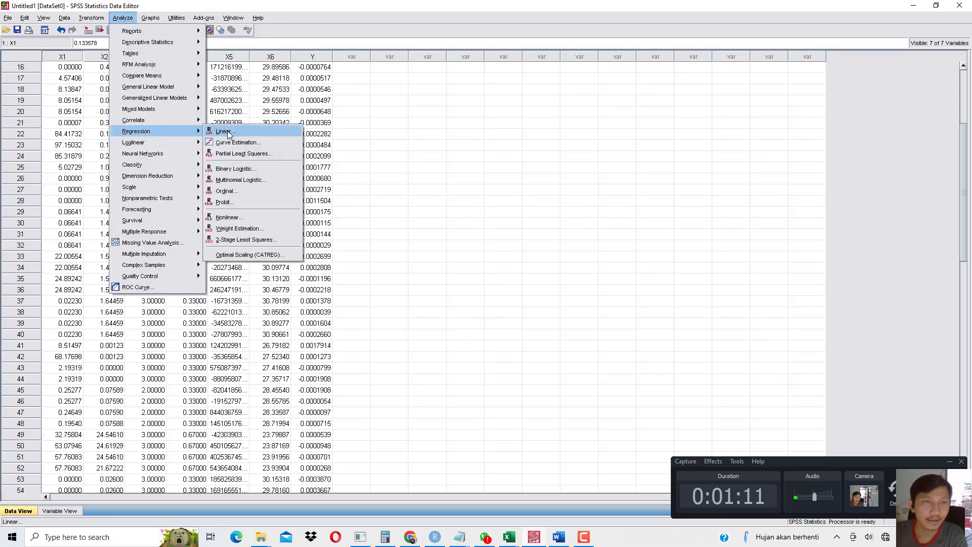
double_click(368, 245)
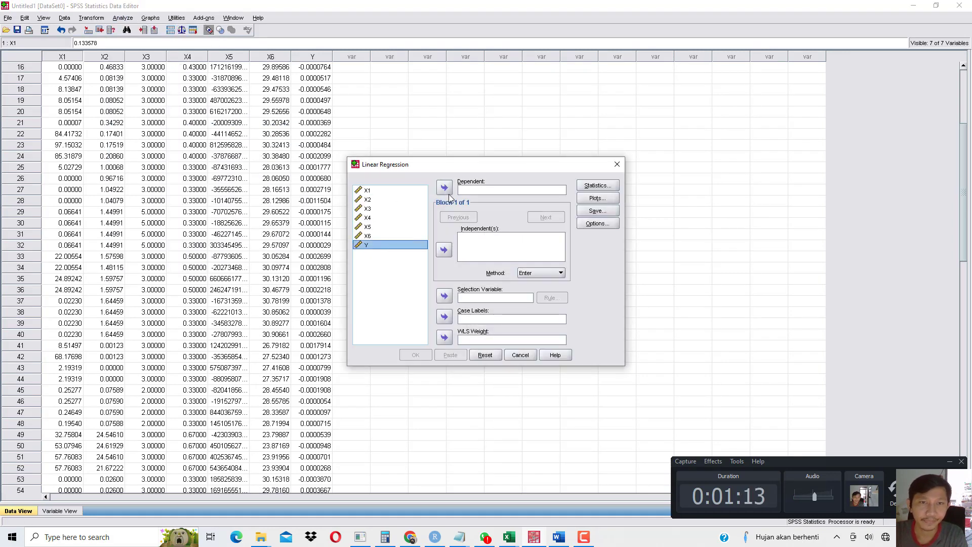
left_click_drag(367, 190, 367, 236)
left_click(444, 250)
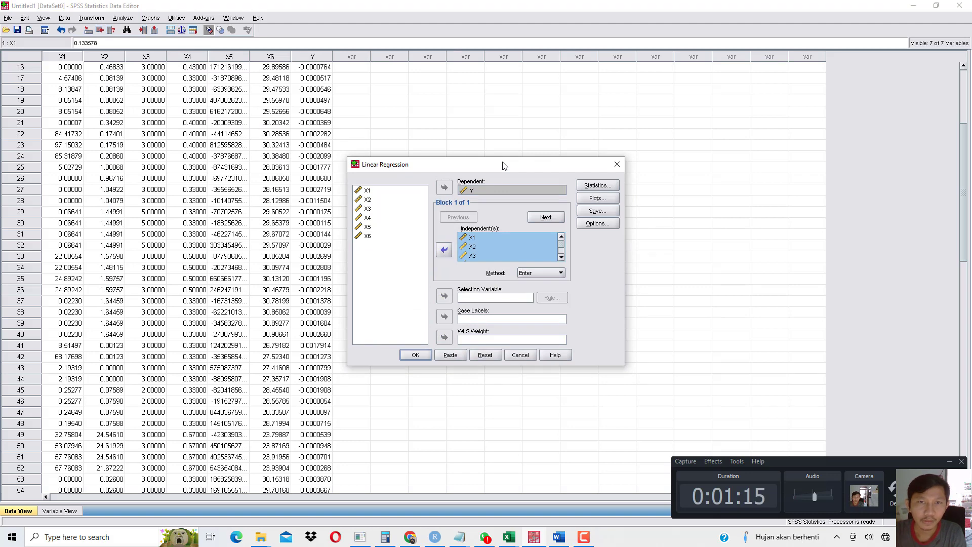
Step: Add collinearity diagnostics and the Durbin-Watson statistic to the linear regression
left_click_drag(504, 166, 504, 84)
left_click(602, 104)
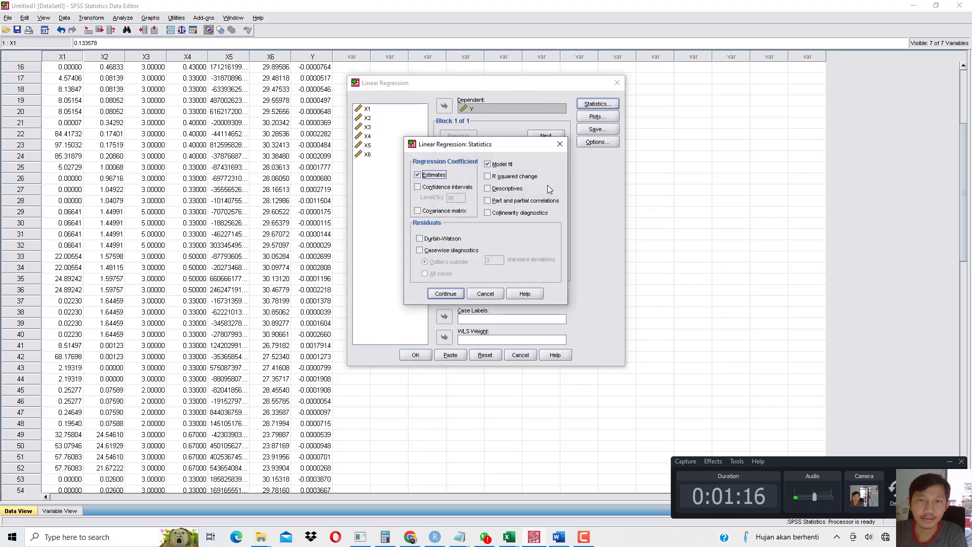
left_click(501, 213)
left_click(441, 239)
left_click(445, 294)
Step: Add a scatterplot of *SRESID on Y against *ZPRED on X, plus a residual histogram and normal probability plot
left_click(597, 117)
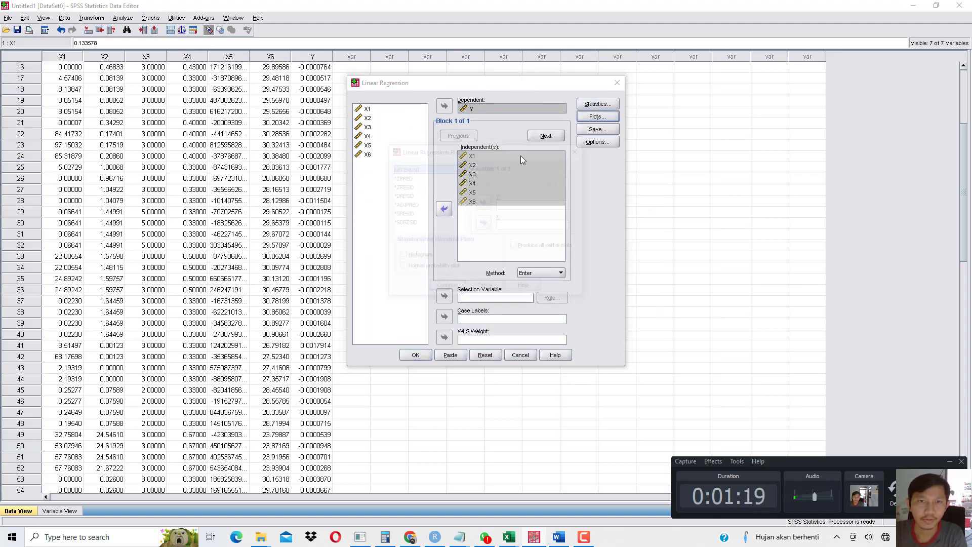
left_click(401, 177)
left_click(484, 223)
left_click(402, 214)
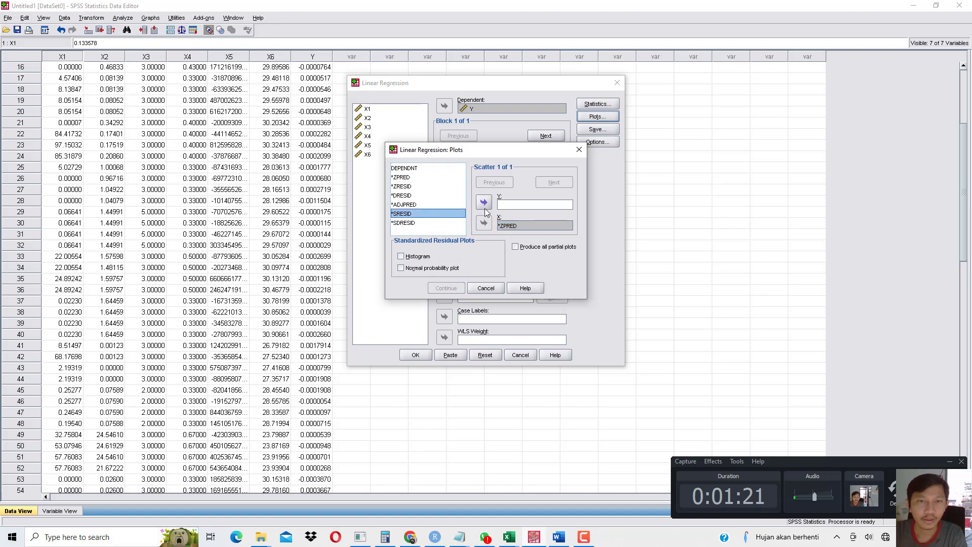
left_click(484, 203)
left_click(401, 256)
left_click(426, 268)
left_click(446, 288)
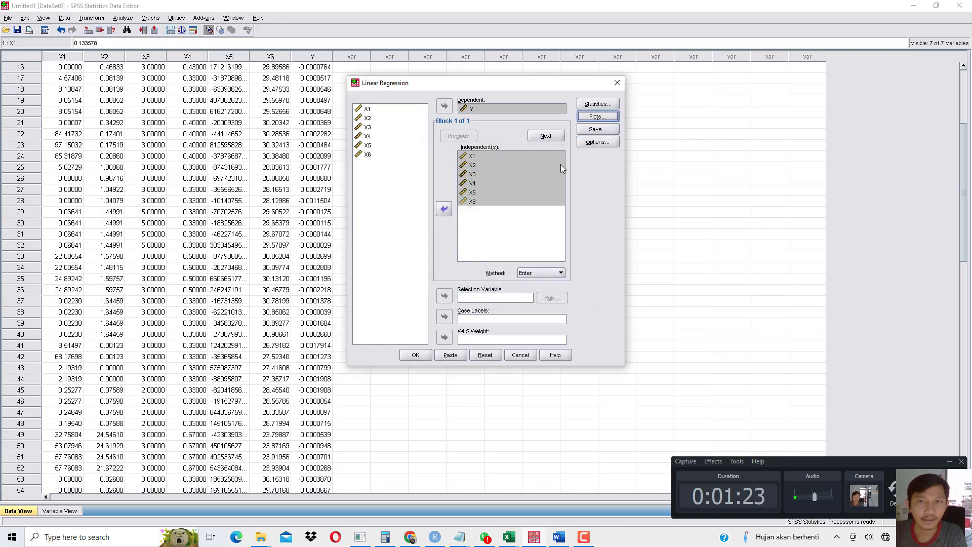
Step: Enable saving of the unstandardized residuals and run the linear regression
left_click(597, 130)
left_click(523, 103)
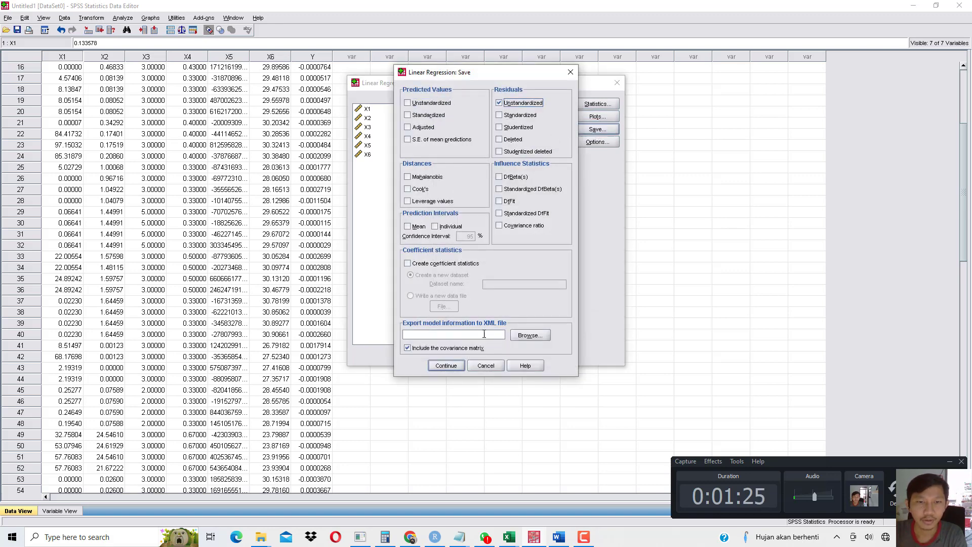
left_click(446, 365)
left_click(413, 355)
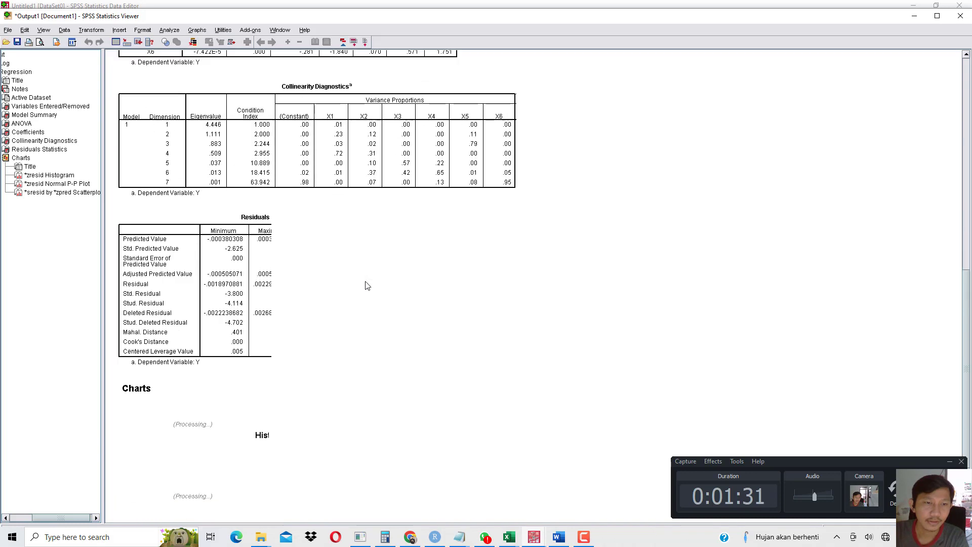
Step: Set up a one-sample Kolmogorov-Smirnov normality test with Unstandardized Residual as the test variable
left_click(169, 30)
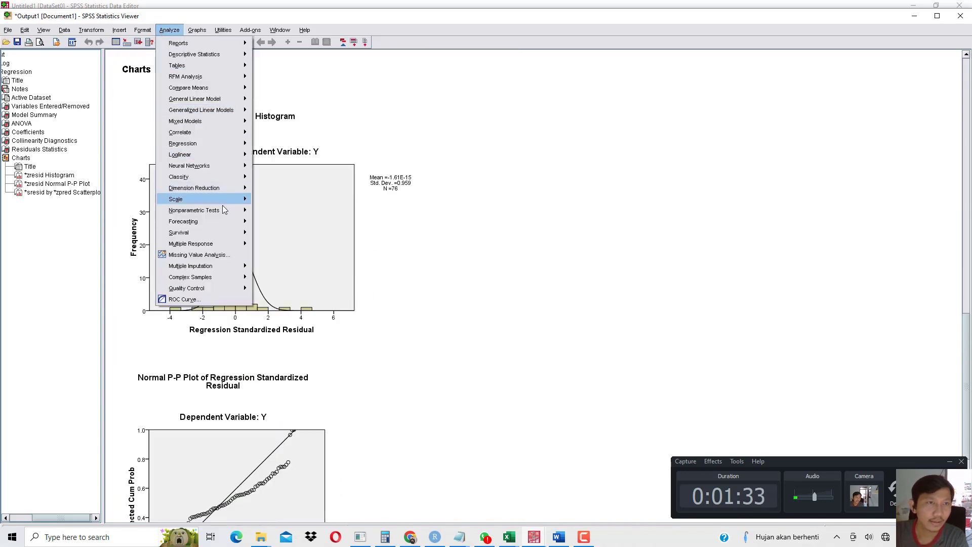
mouse_move(236, 213)
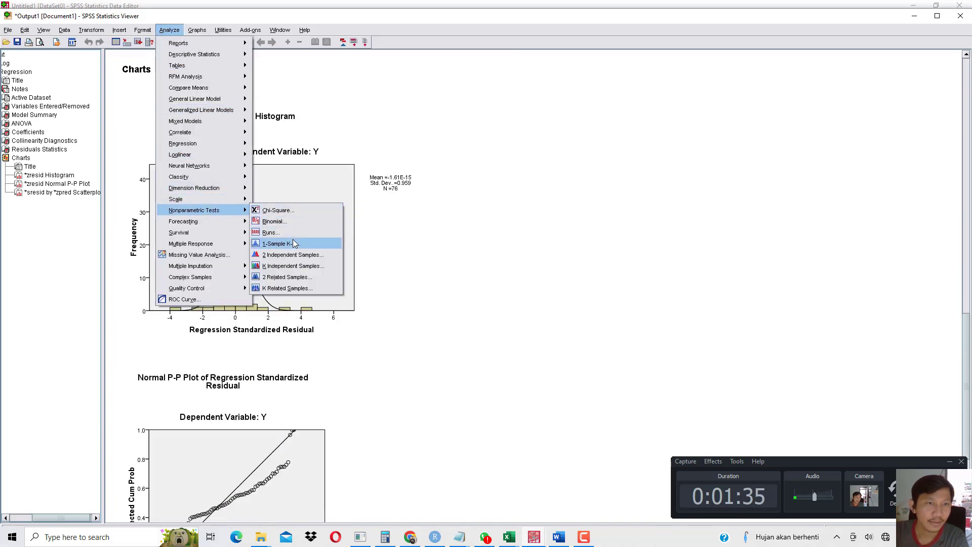
left_click(294, 245)
left_click(412, 283)
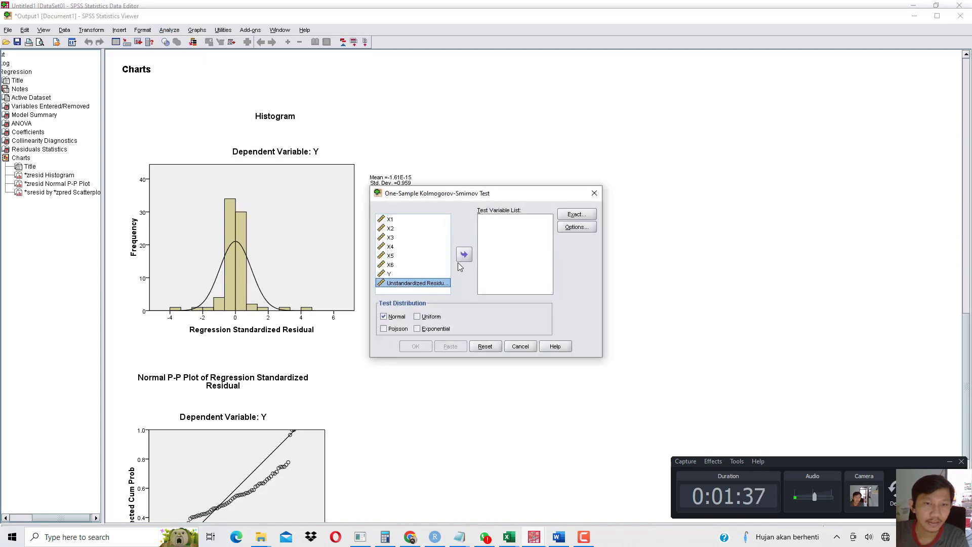
left_click(464, 254)
left_click_drag(604, 241, 831, 241)
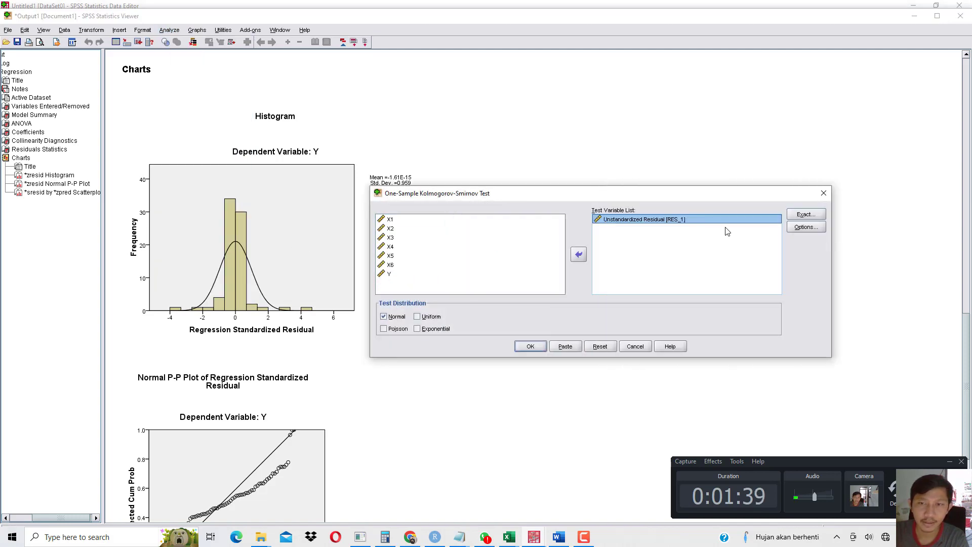
Step: Use the Exact method with a time limit of 5 minutes per test and run the Kolmogorov-Smirnov test
left_click(805, 216)
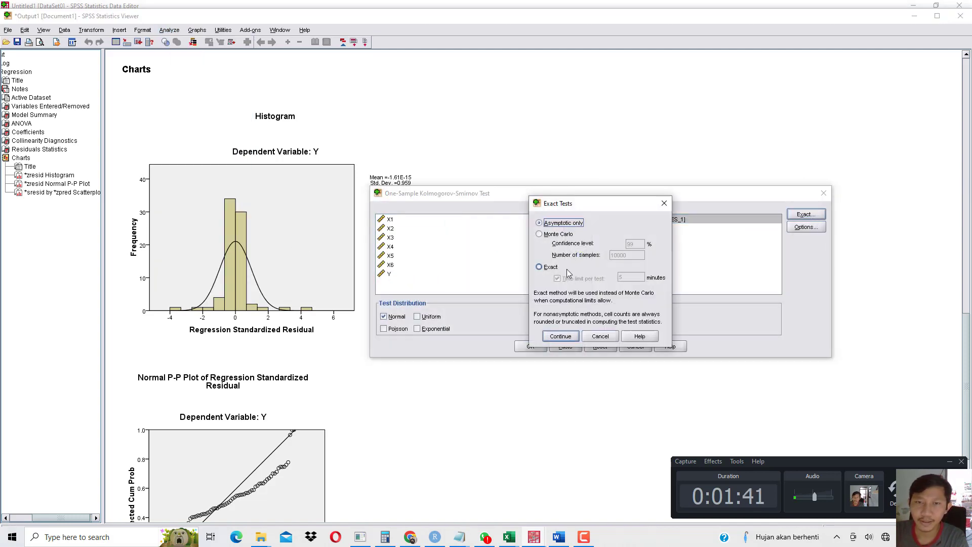
left_click(540, 267)
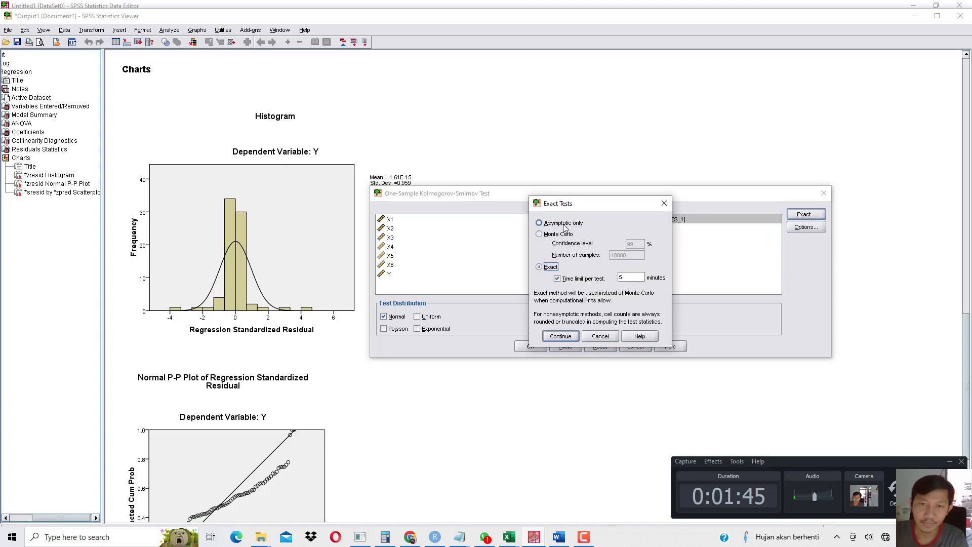
left_click(565, 228)
left_click(551, 267)
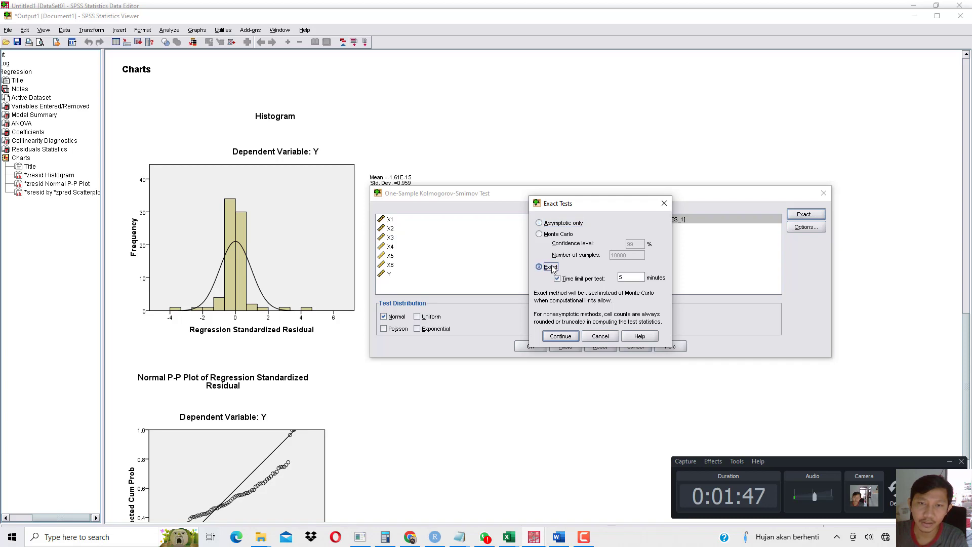
left_click(566, 337)
left_click(531, 347)
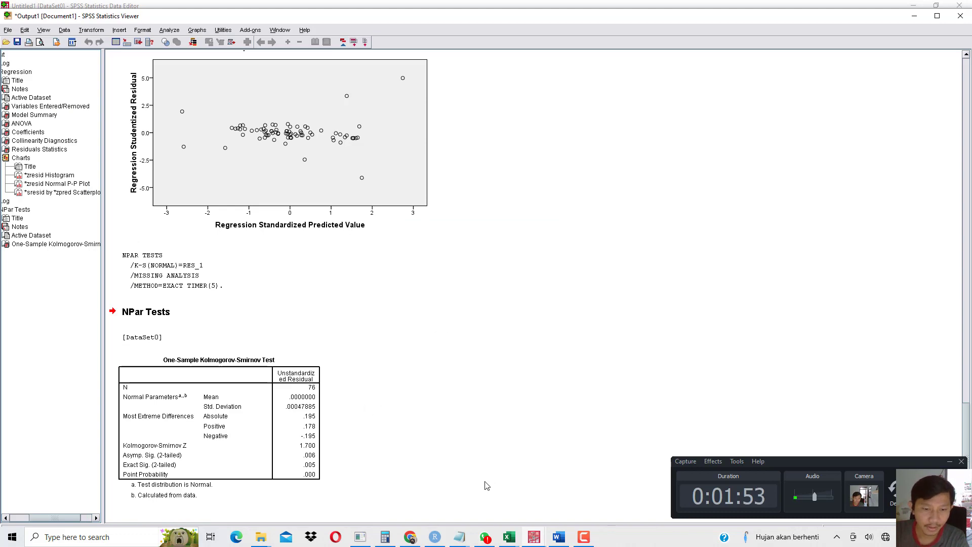
Step: Switch to the Lampiran Hasil SPSS document in Word and highlight the Exact Sig. (2-tailed) row in yellow in the pre-transformation normality table
left_click(559, 537)
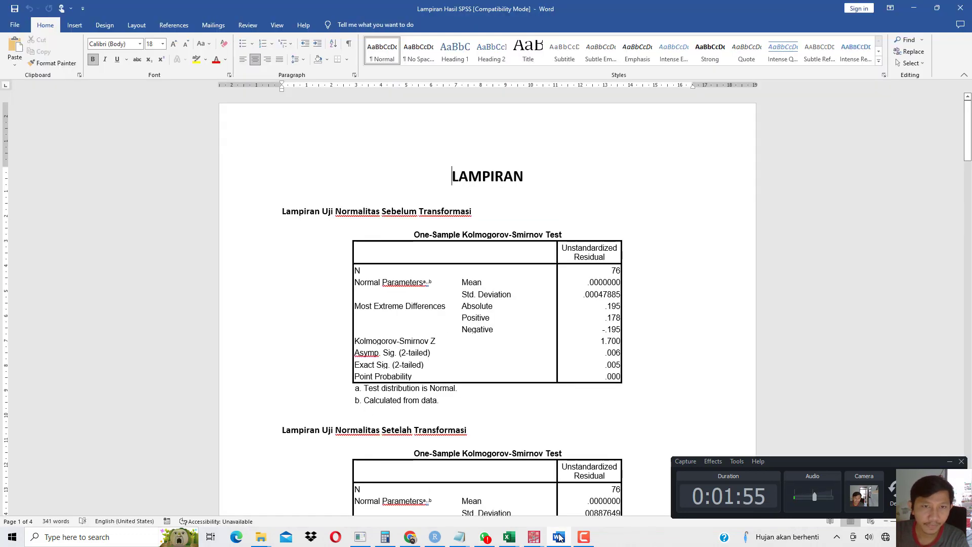
left_click(559, 537)
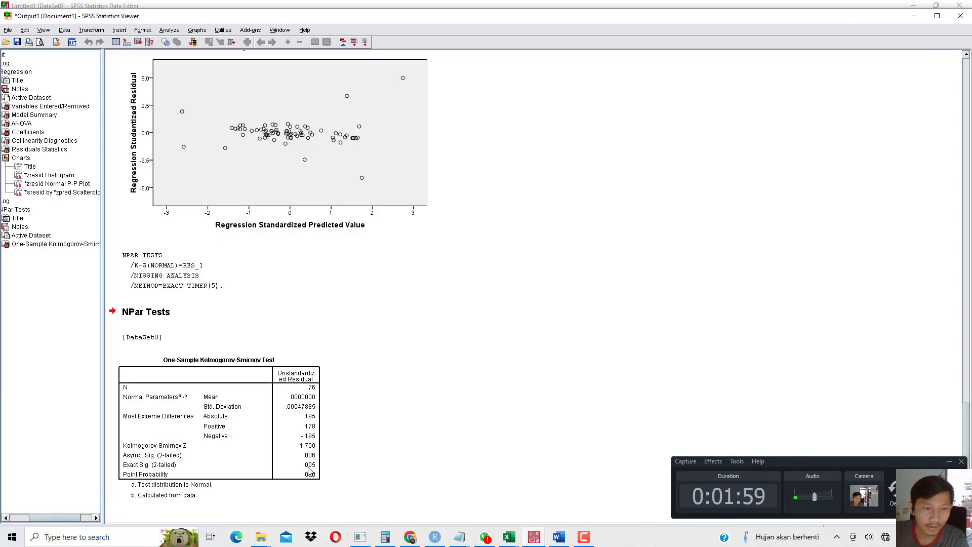
left_click(559, 537)
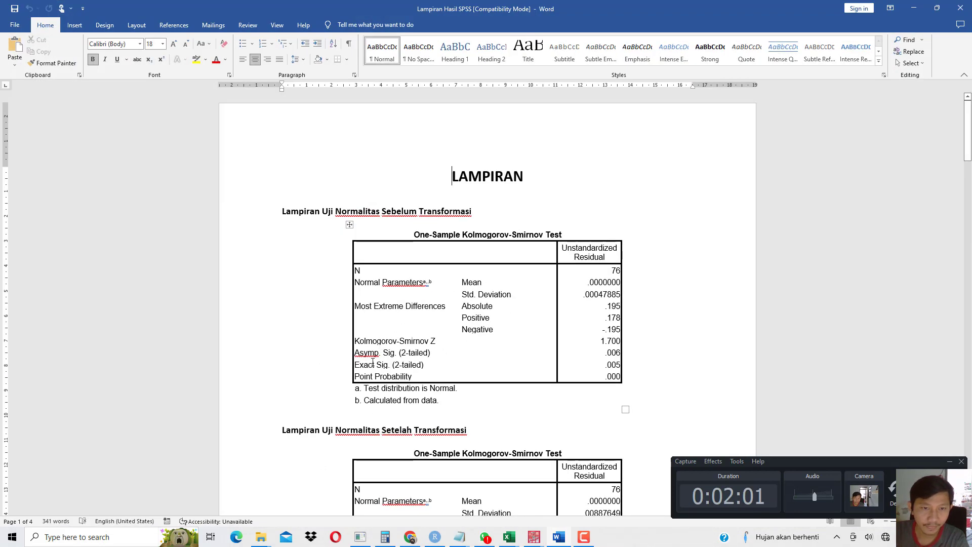
left_click_drag(515, 365, 615, 366)
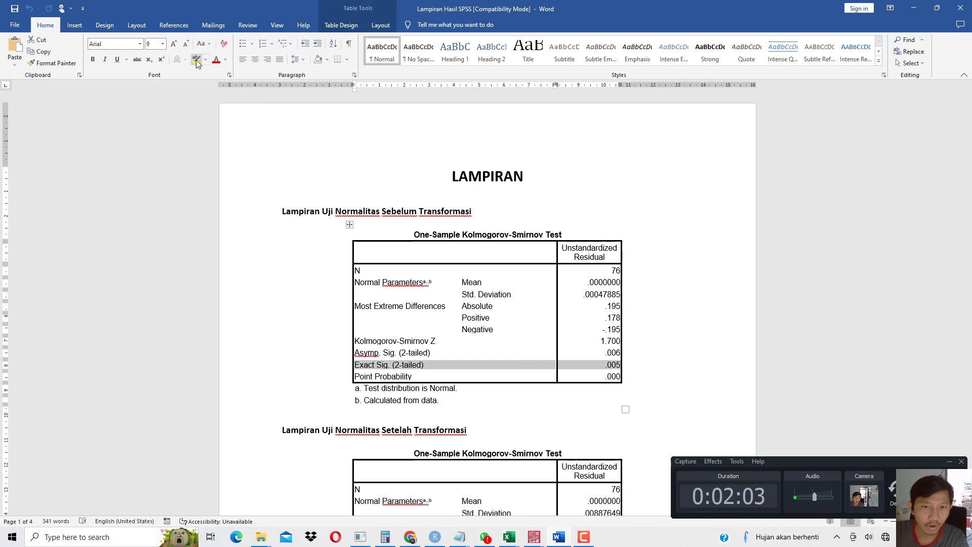
scroll(633, 261, "down", 2)
left_click(611, 303)
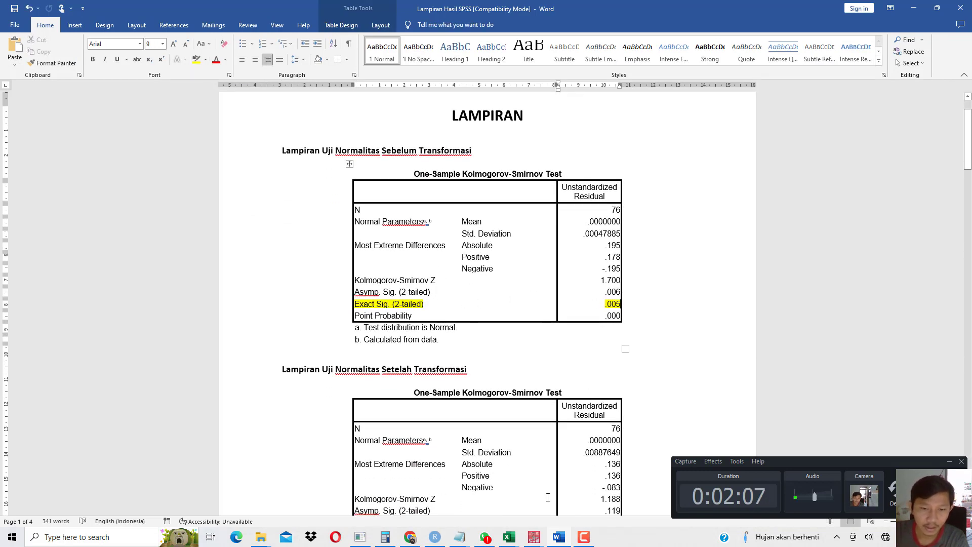
Step: Switch to the data_rapi workbook in Excel and clear the contents of the sqrtY cells I2:I77, keeping the header
left_click(511, 536)
left_click(527, 488)
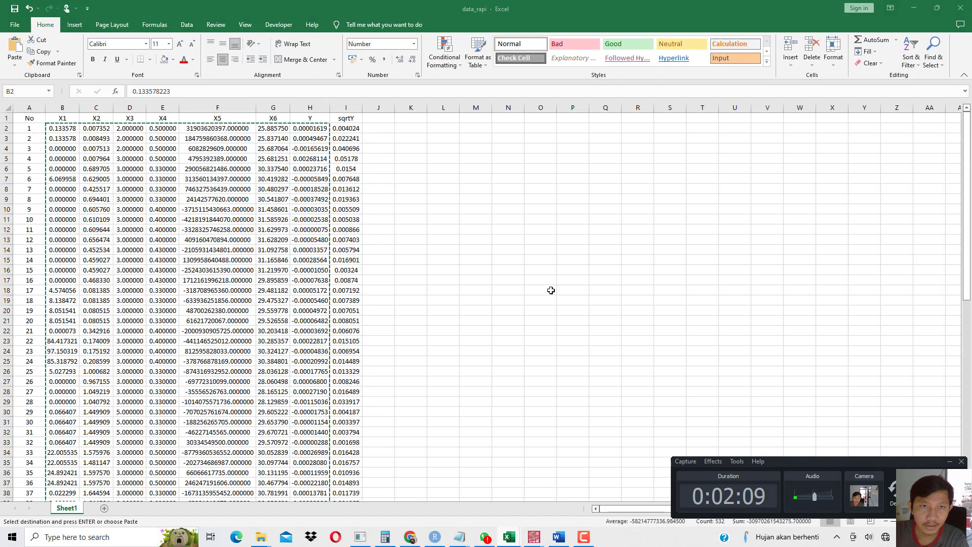
left_click(354, 129)
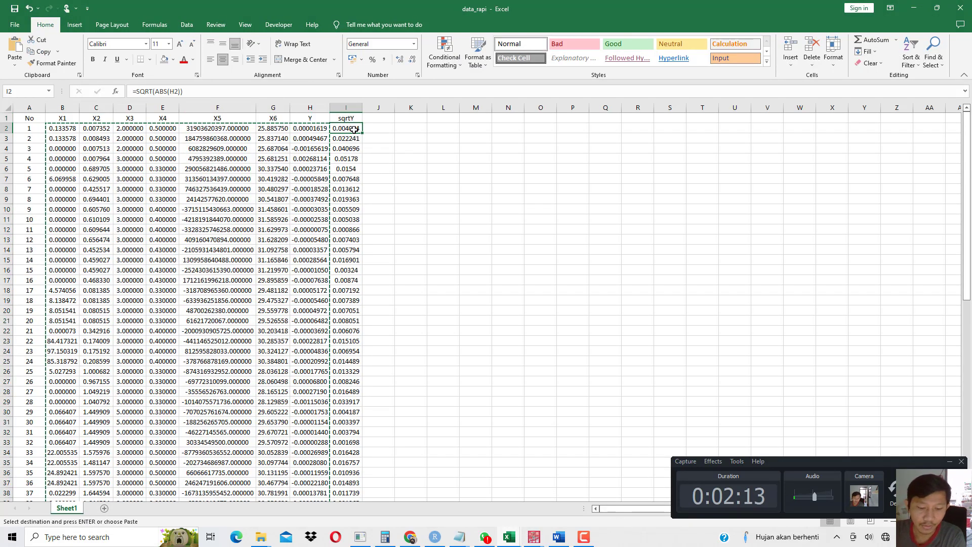
key("Escape")
left_click_drag(356, 128, 344, 500)
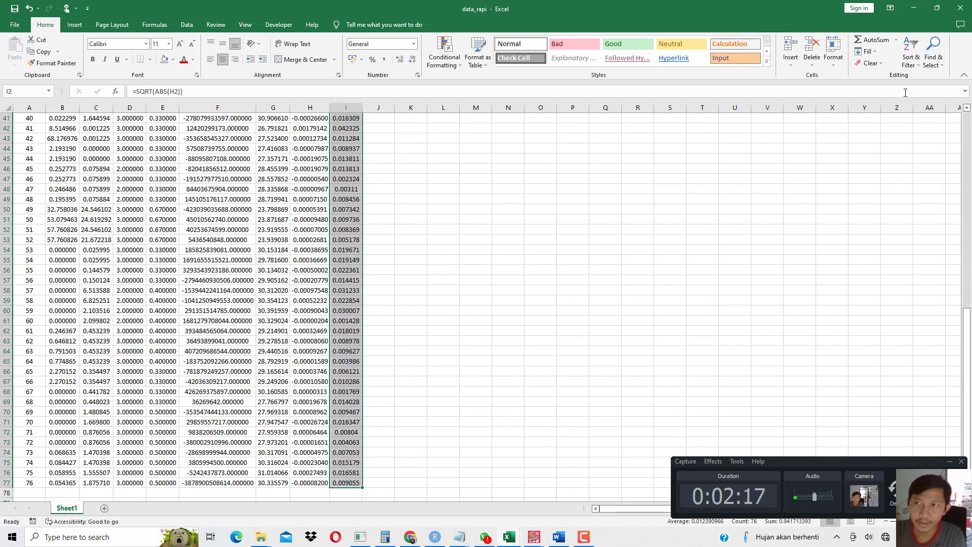
left_click(870, 63)
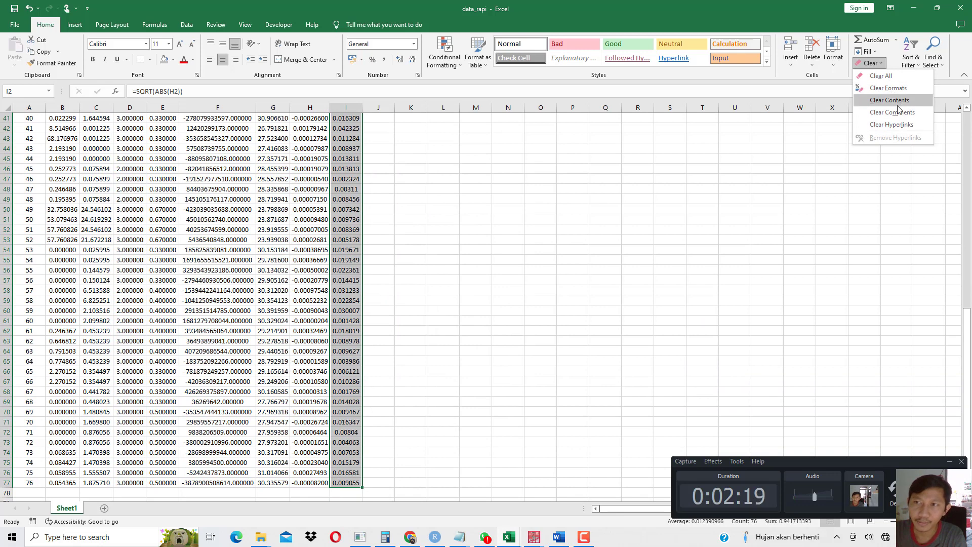
left_click(890, 100)
scroll(412, 177, "up", 13)
left_click(340, 147)
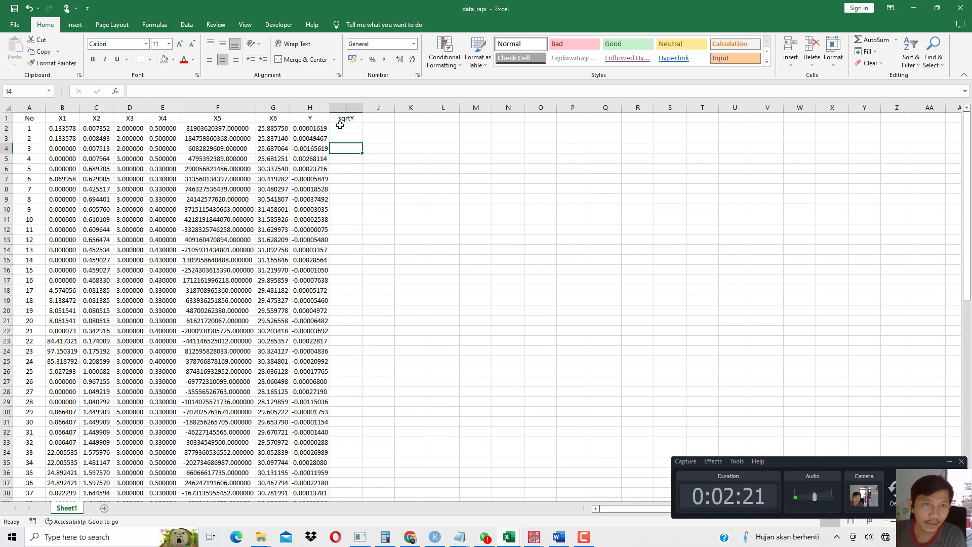
Step: Widen the sqrtY column I to roughly four times its current width
left_click(346, 119)
left_click_drag(362, 106, 453, 107)
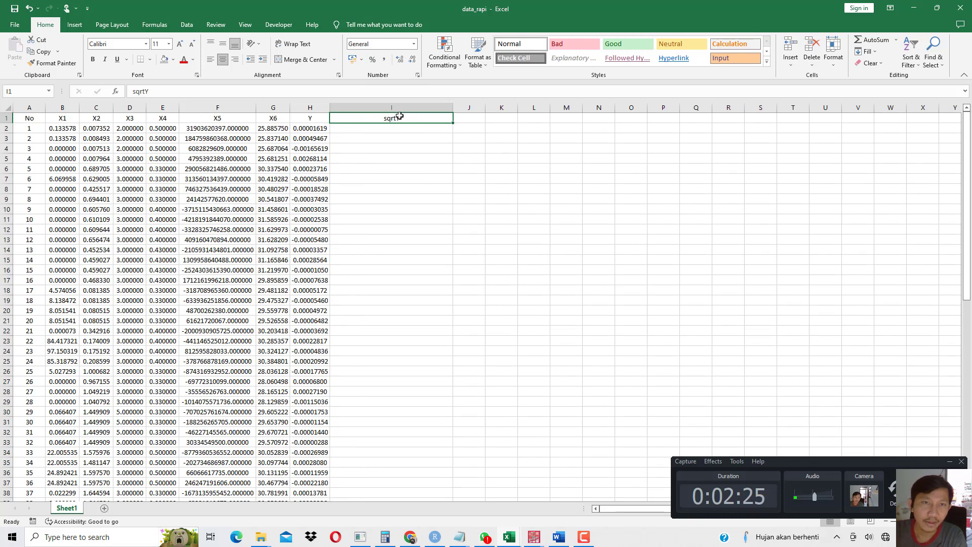
left_click(323, 150)
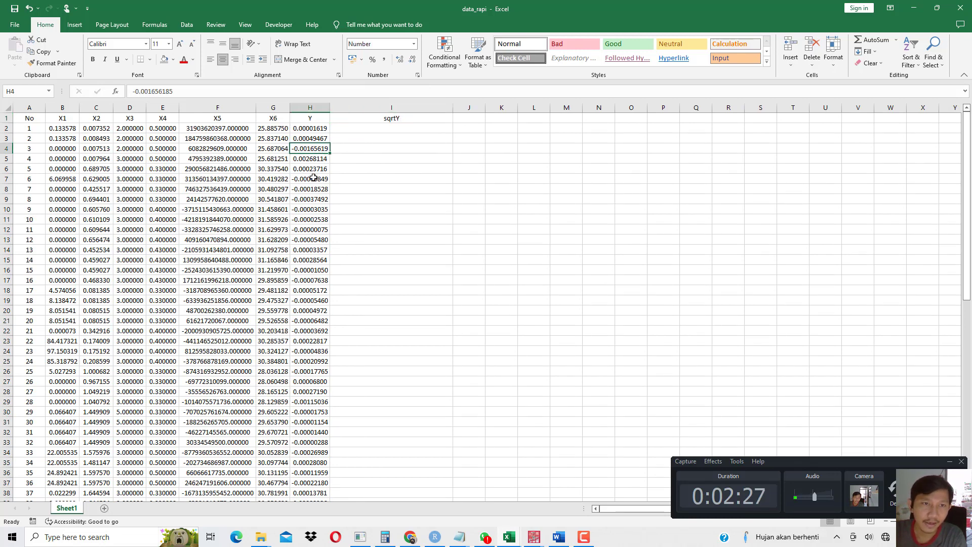
left_click(405, 118)
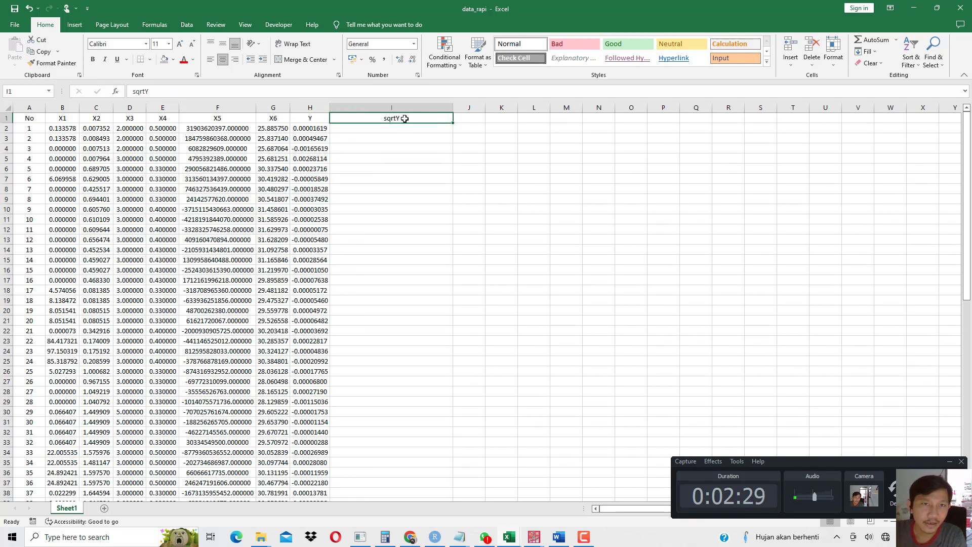
Step: Enter the formula =SQRT(ABS(H2)) in cell I2 to transform the first Y value
left_click(399, 127)
type("=sqrt")
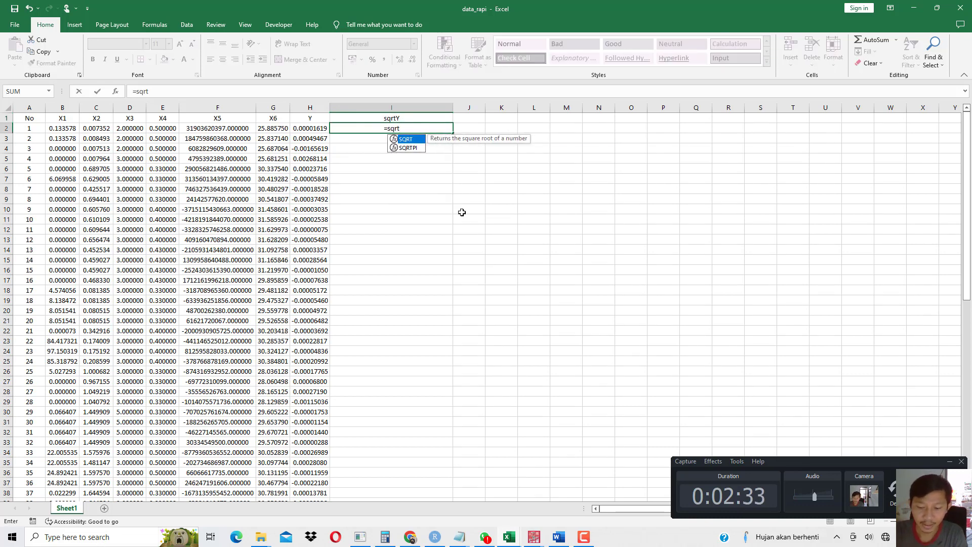
type("(abs(")
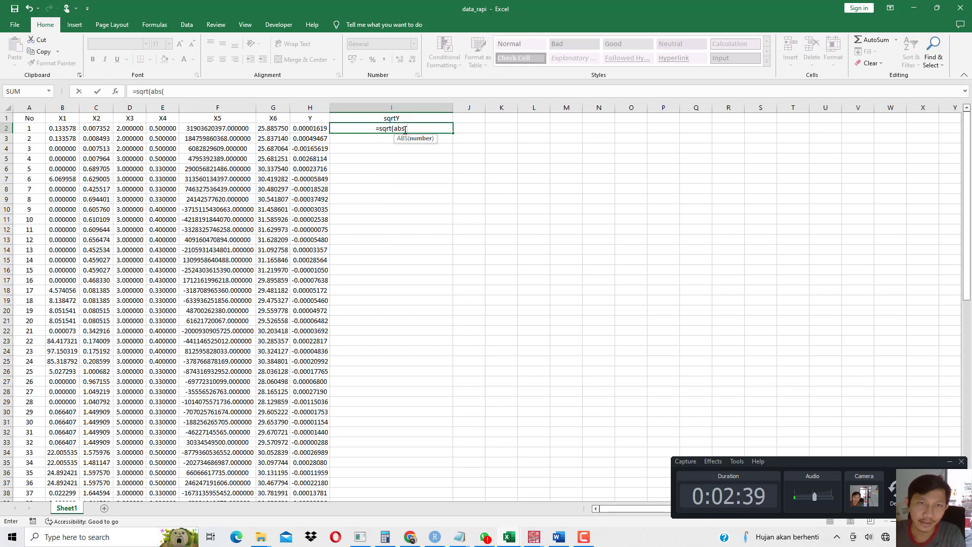
left_click(322, 129)
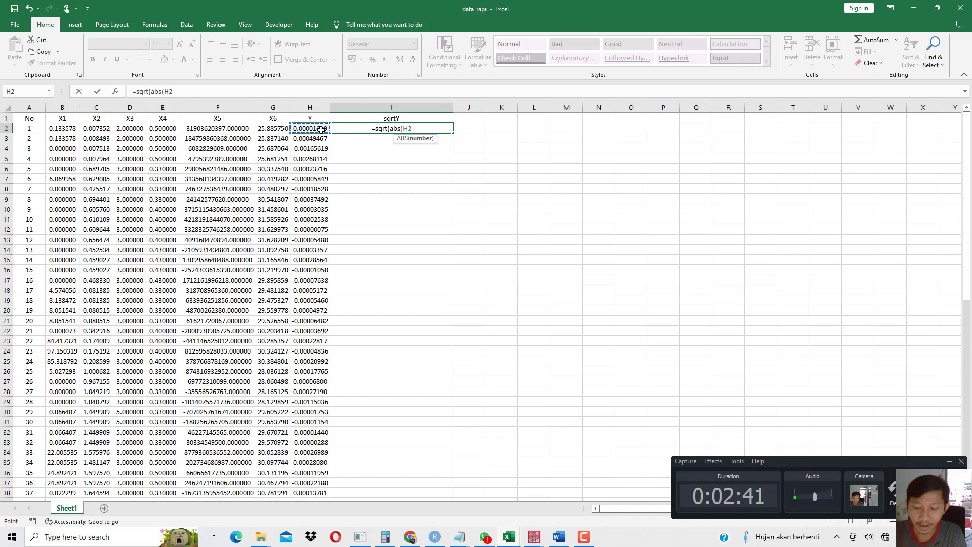
type("))")
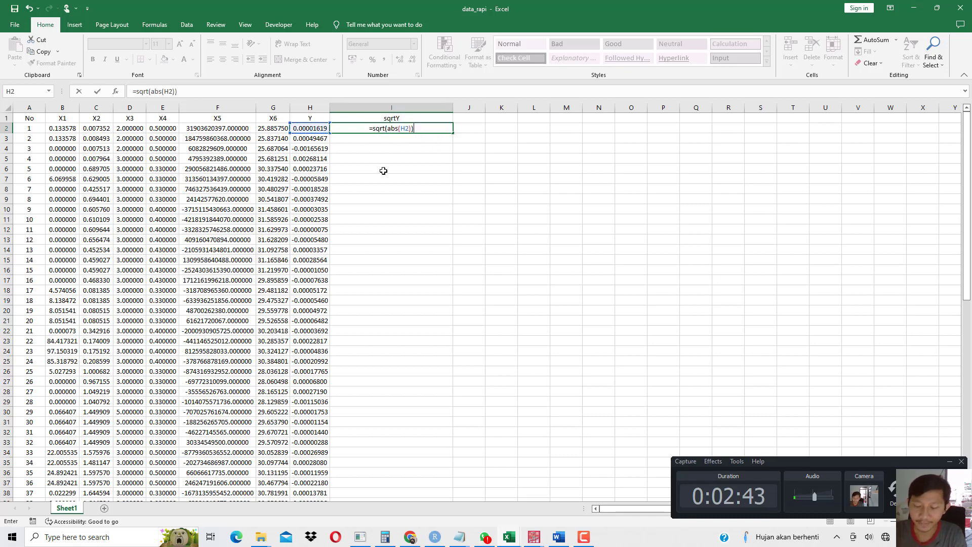
key("Return")
Step: Fill the sqrtY formula down to row 77 and copy the range I2:I77
left_click(449, 131)
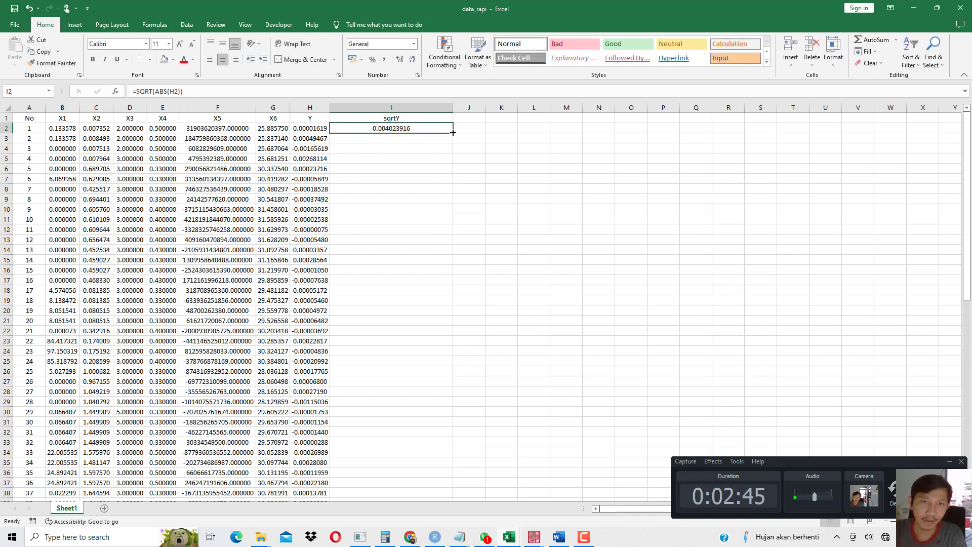
double_click(453, 133)
left_click_drag(408, 131, 402, 483)
key("ctrl+c")
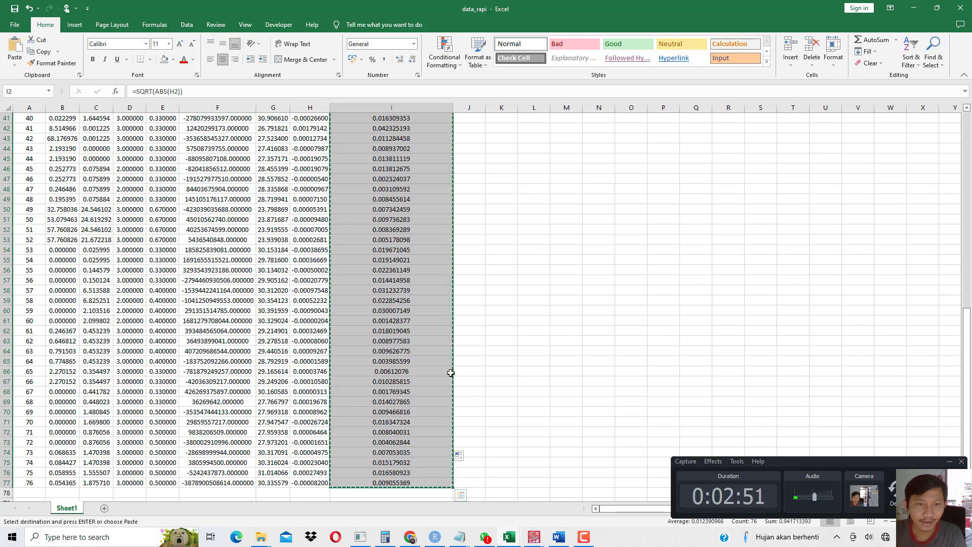
scroll(449, 370, "up", 13)
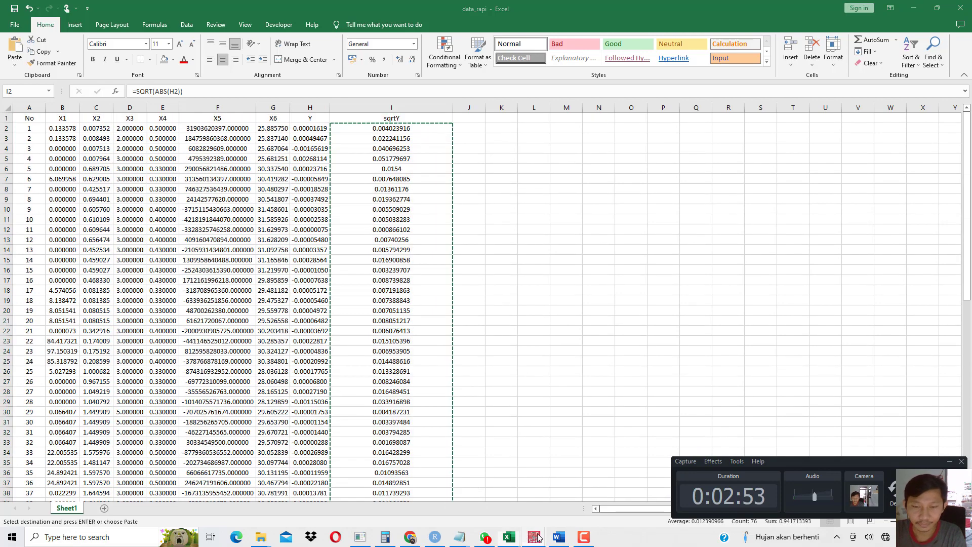
Step: Switch to the SPSS Data Editor and paste the copied sqrtY values into the first empty column after RES_1, starting at row 1
mouse_move(557, 539)
left_click(484, 489)
scroll(438, 91, "up", 3)
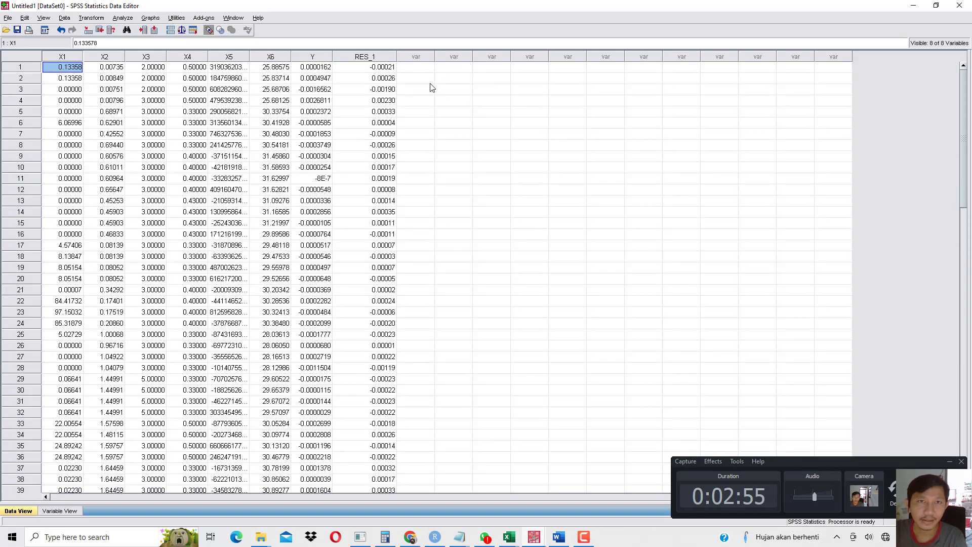
left_click(416, 67)
key("ctrl+v")
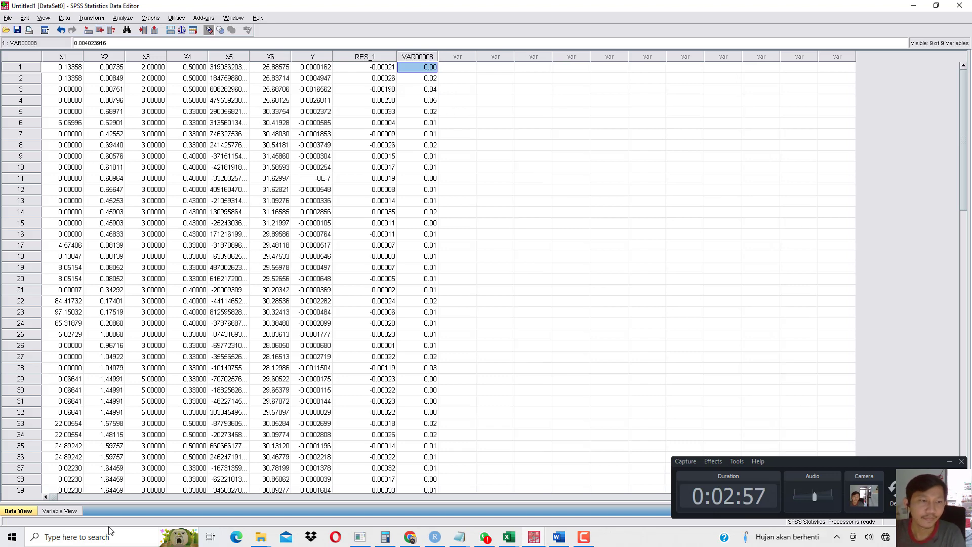
Step: Set the pasted variable to 6 decimals, name it sqrtY, and widen its column in the data view
left_click(60, 511)
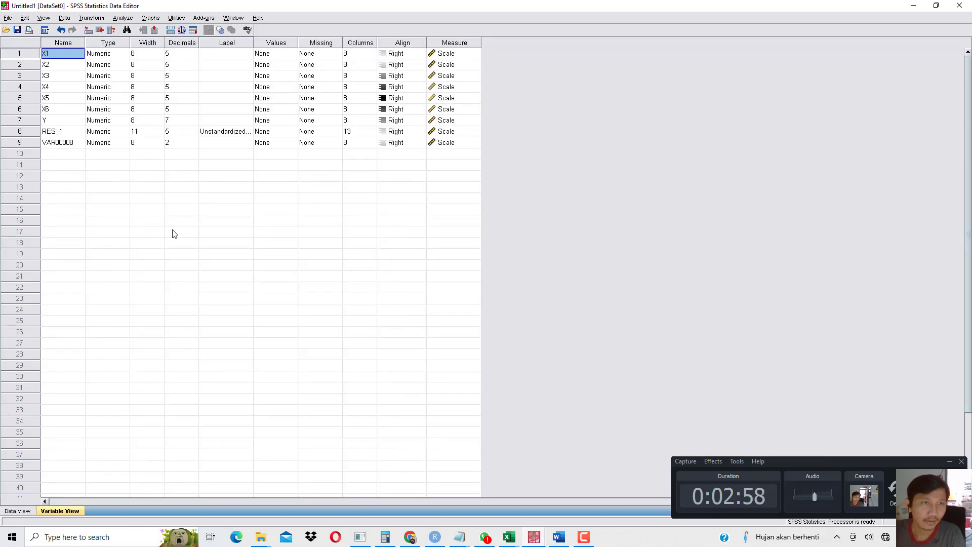
left_click(191, 143)
type("6")
left_click(72, 144)
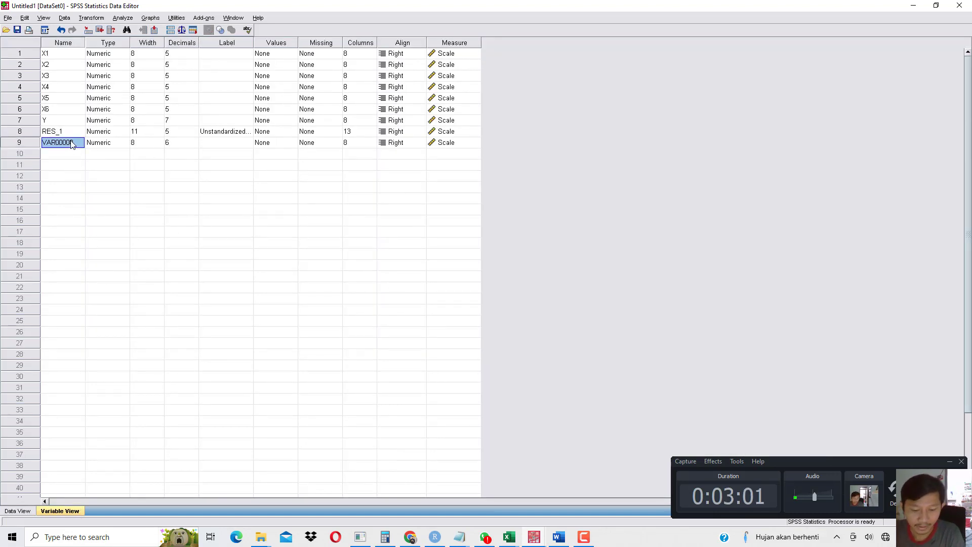
type("sqrtY")
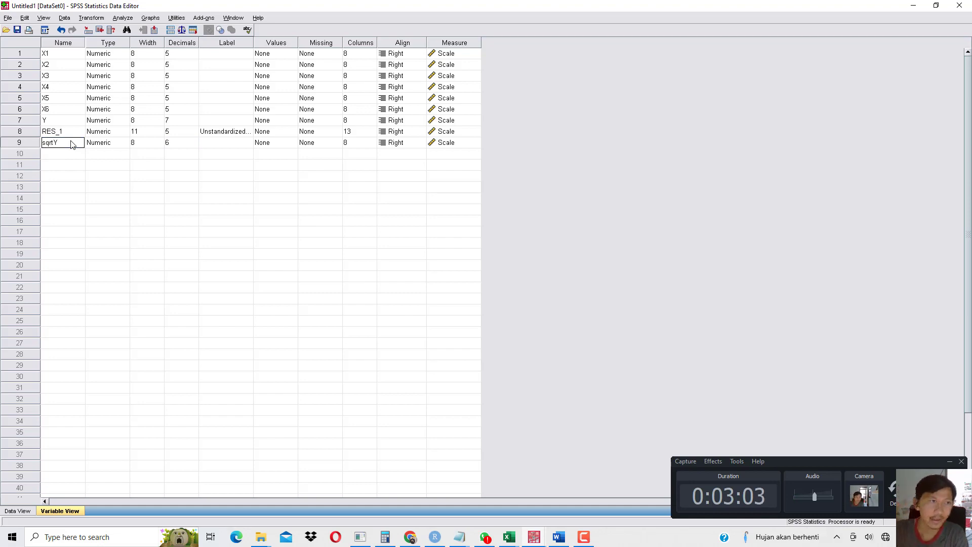
key("Return")
left_click(25, 510)
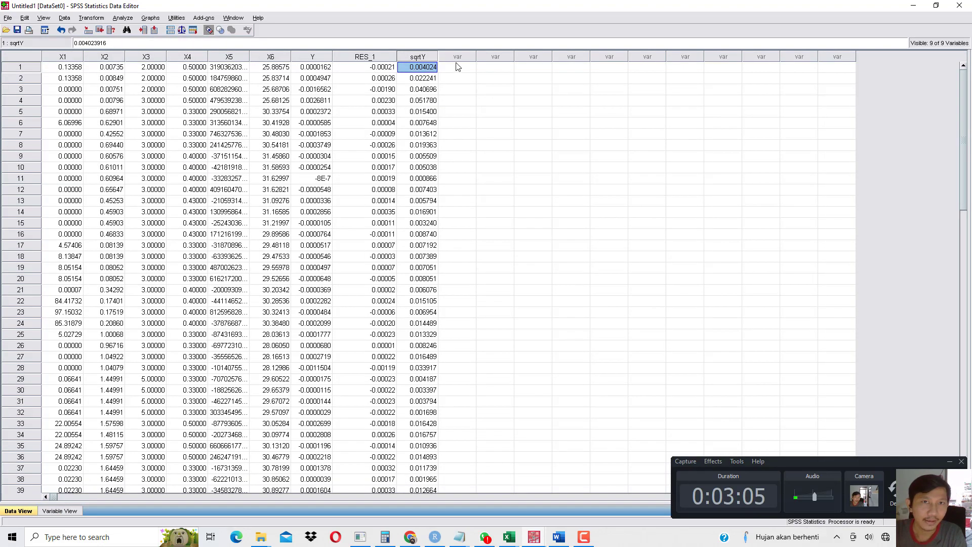
left_click_drag(437, 54, 506, 58)
Step: Rerun the linear regression on X1 to X6 with sqrtY replacing Y as the dependent variable, and return to the Data Editor
left_click(122, 18)
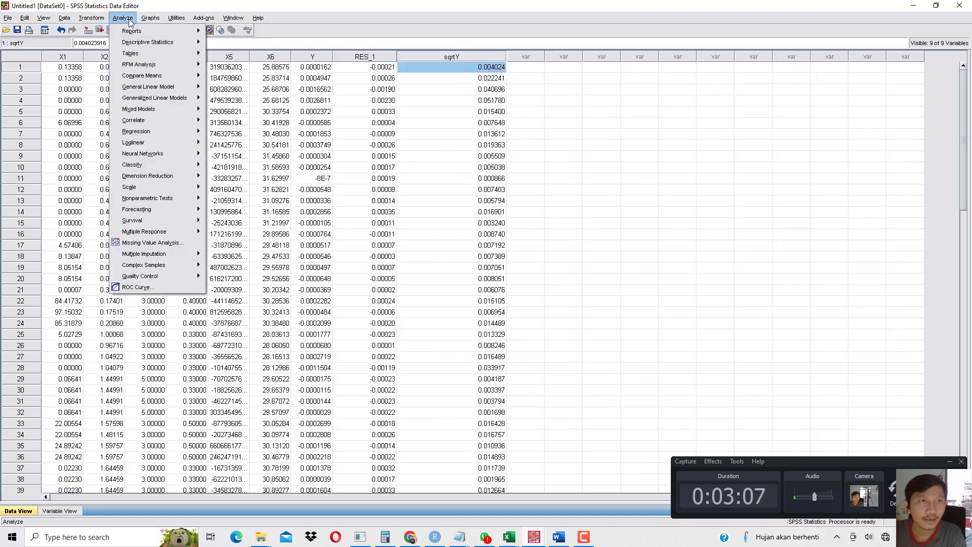
mouse_move(141, 134)
left_click(223, 133)
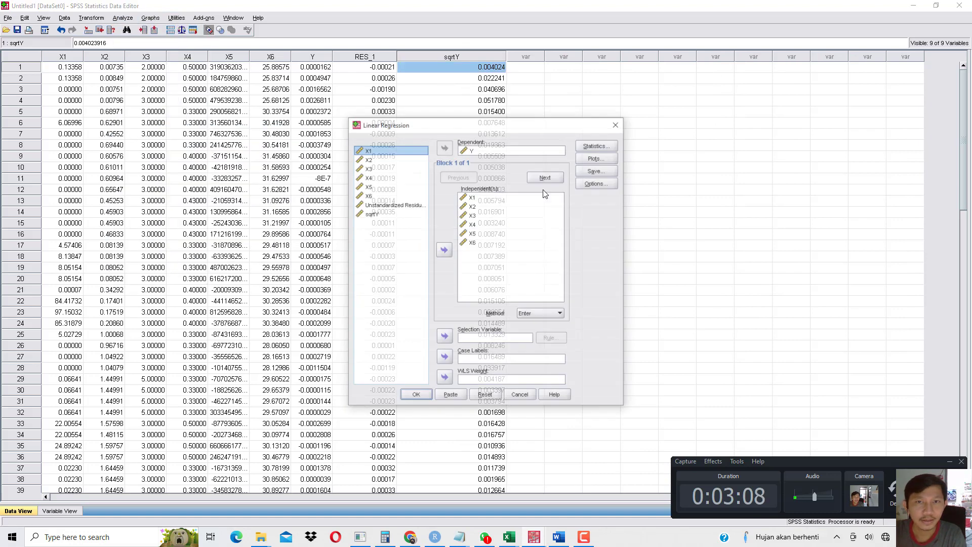
left_click(472, 151)
left_click(444, 148)
left_click(371, 223)
left_click(444, 148)
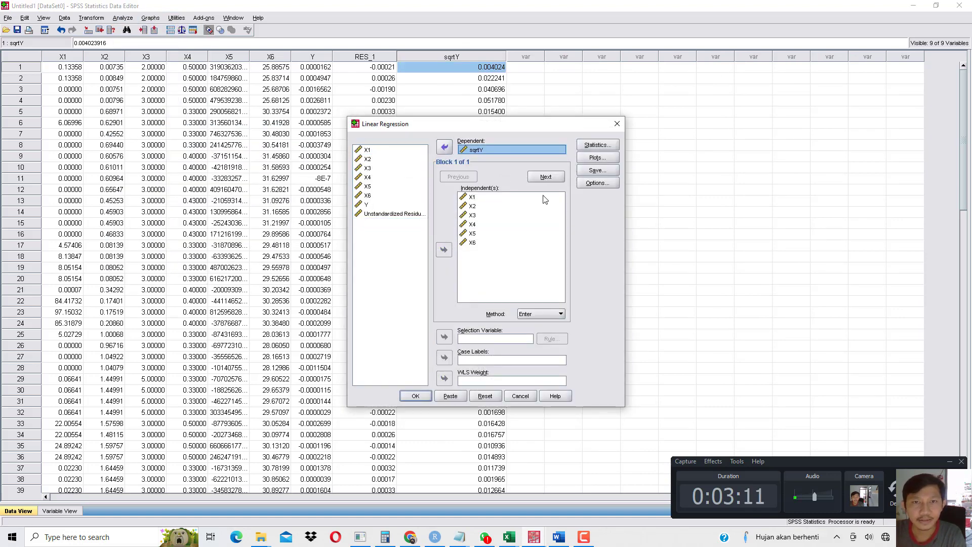
left_click(416, 395)
key("alt+Tab")
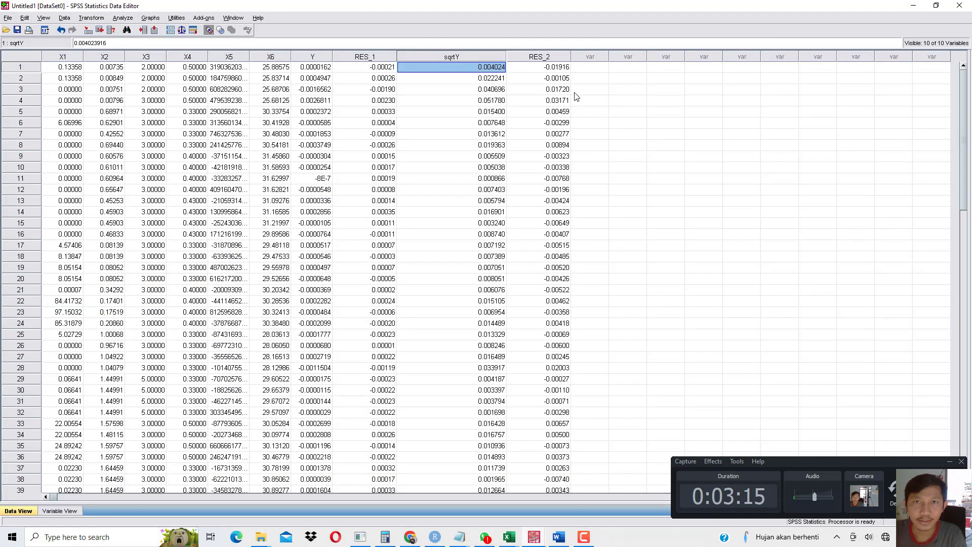
left_click(555, 58)
left_click(556, 123)
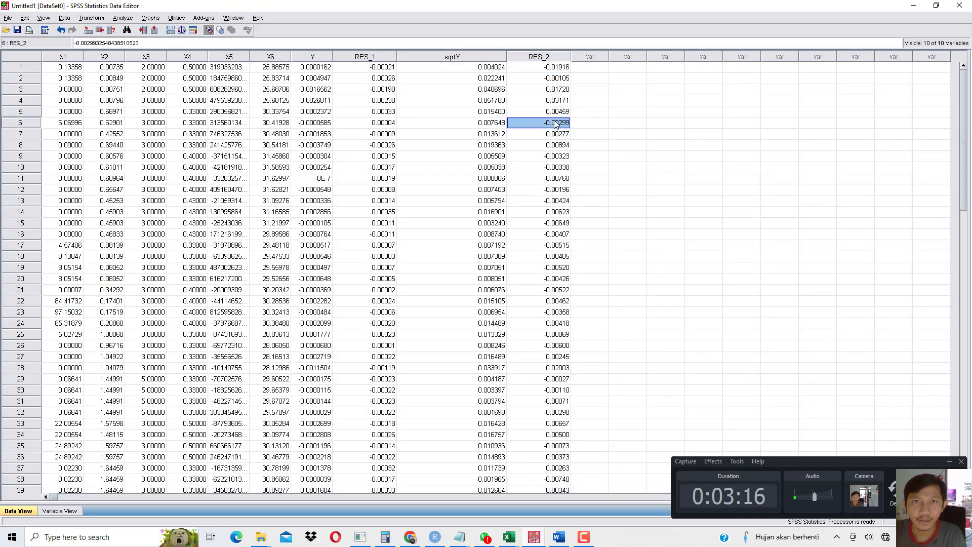
left_click(123, 17)
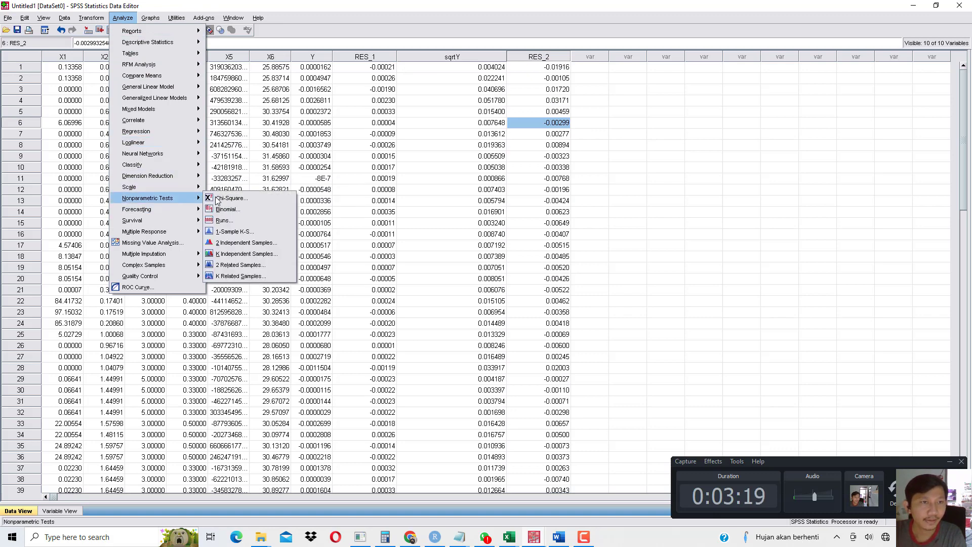
left_click(238, 220)
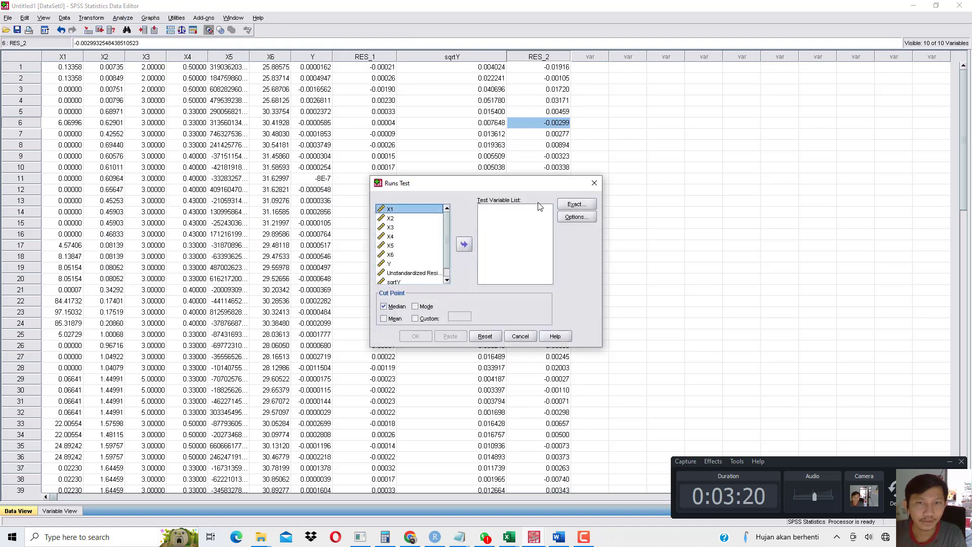
left_click(594, 182)
Step: Run a one-sample Kolmogorov-Smirnov test against the normal distribution on the unstandardized residual RES_2
left_click(123, 18)
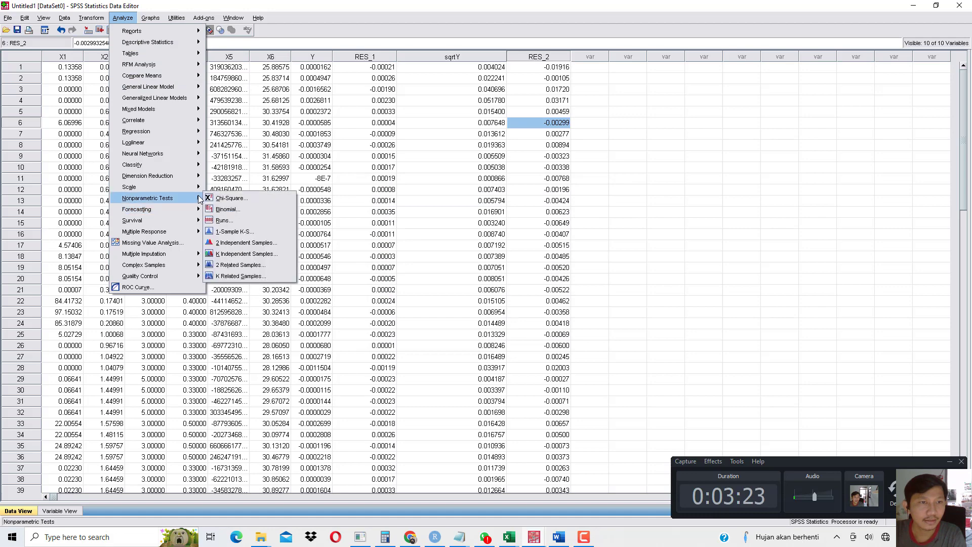
left_click(243, 232)
double_click(501, 210)
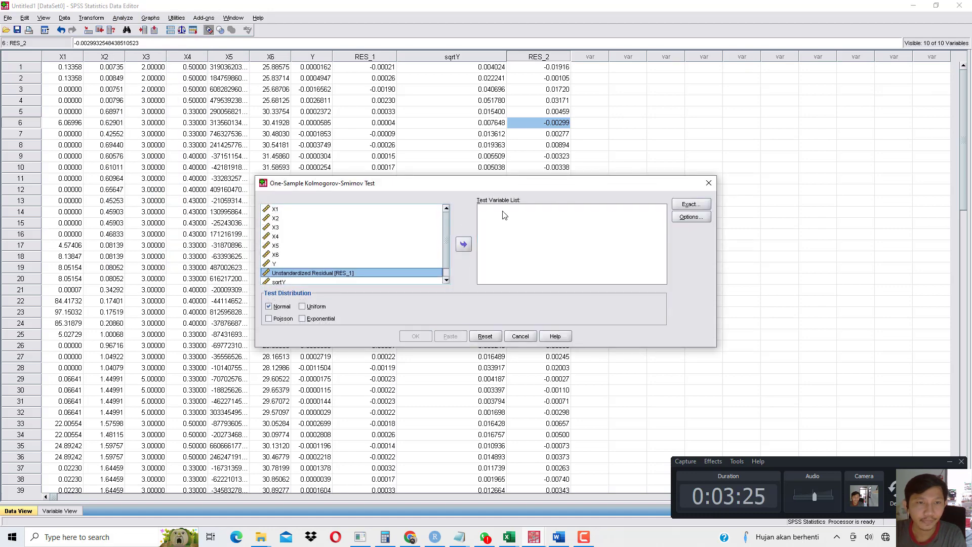
scroll(329, 253, "down", 1)
left_click(373, 277)
left_click(464, 245)
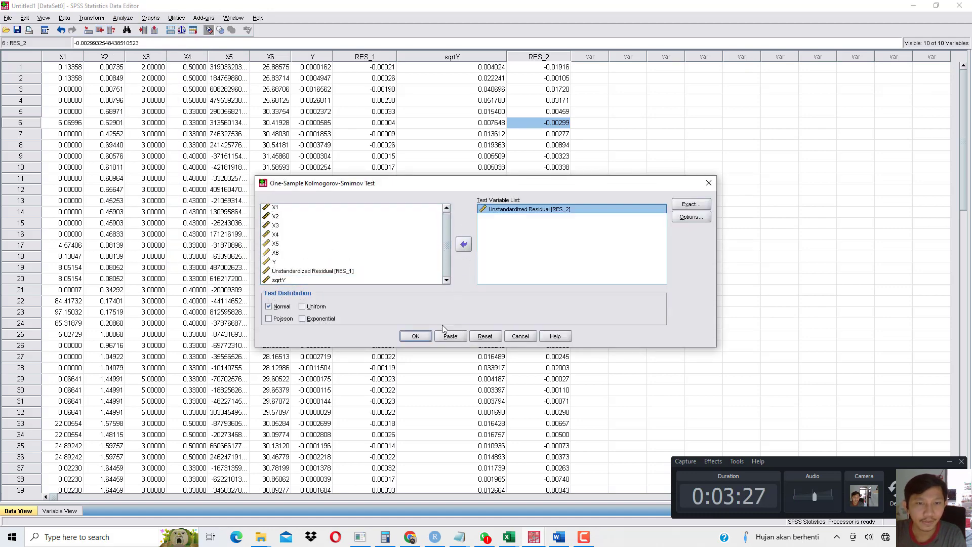
left_click(424, 337)
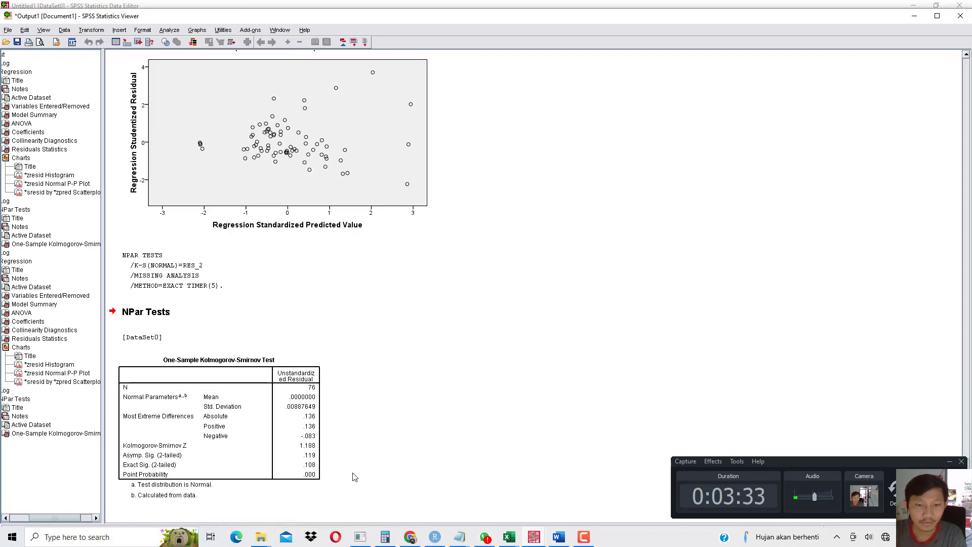
Step: Switch to the Word document, highlight the Exact Sig. (2-tailed) row in the post-transformation normality table in yellow, and save the document
left_click(560, 537)
scroll(451, 375, "down", 4)
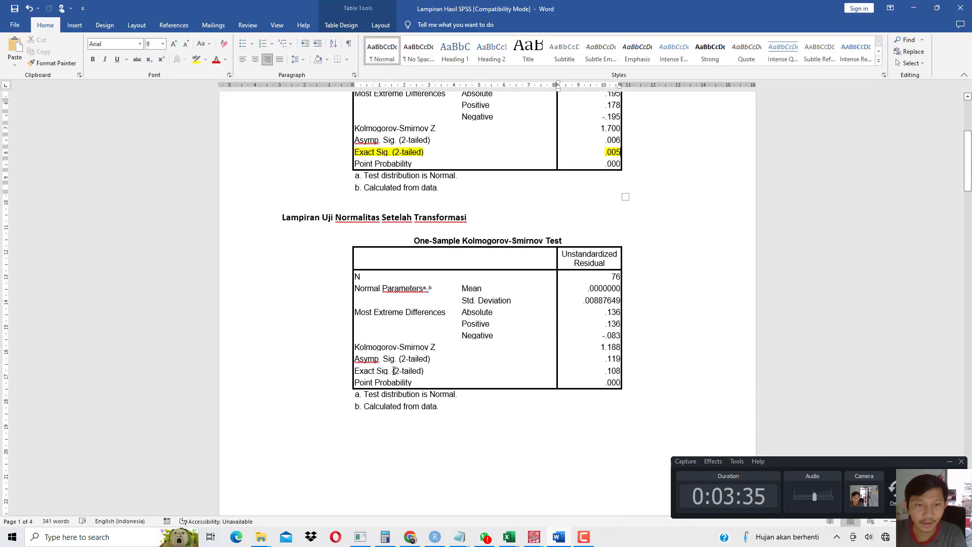
left_click_drag(450, 375, 619, 372)
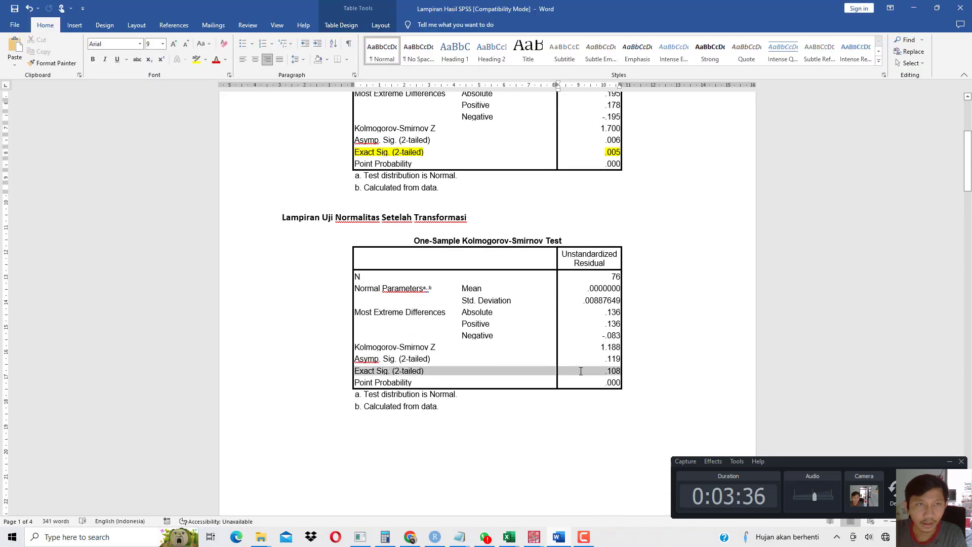
left_click(196, 59)
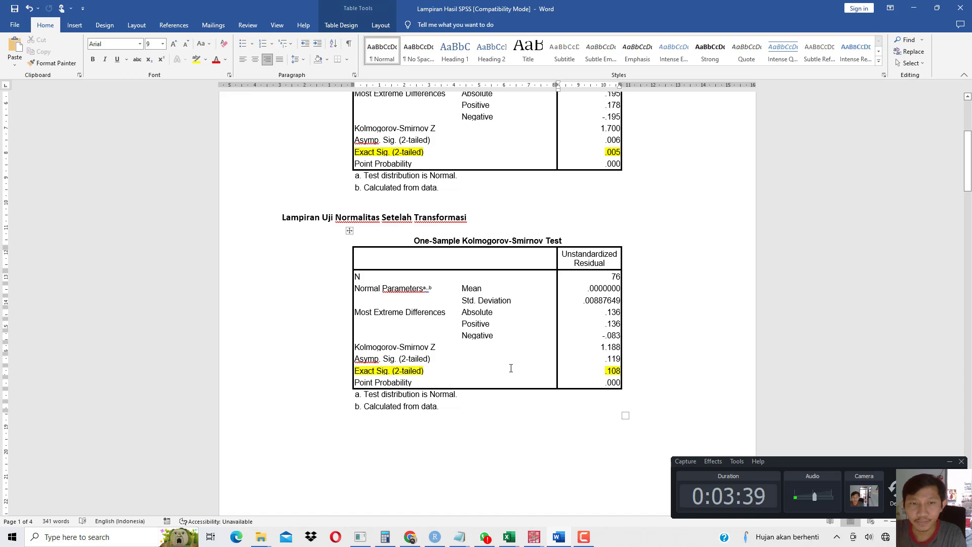
left_click_drag(335, 218, 475, 221)
key("ctrl+s")
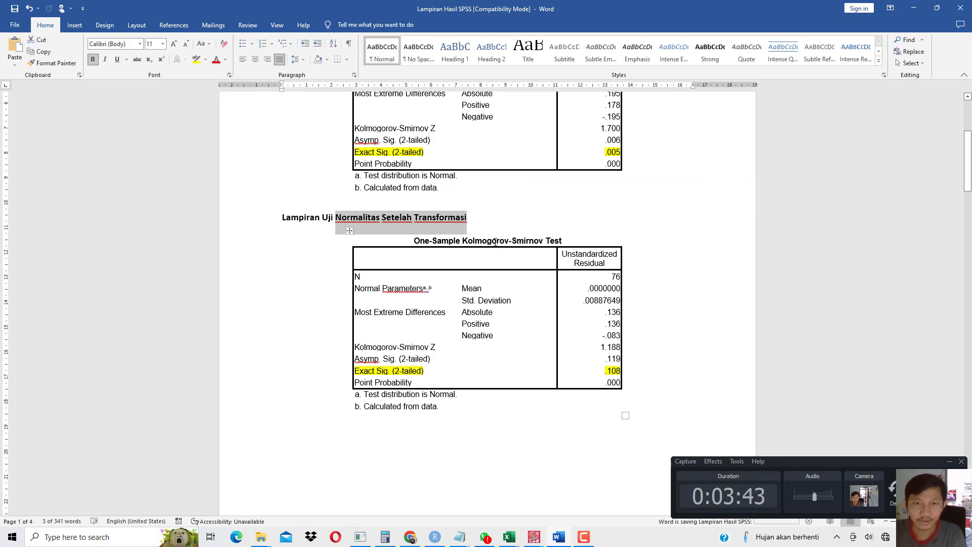
Step: Review the residual plots in the Word document, and switch to the SPSS Viewer to examine the sqrtY regression output back to the Coefficients table
scroll(499, 243, "down", 2)
scroll(500, 244, "down", 9)
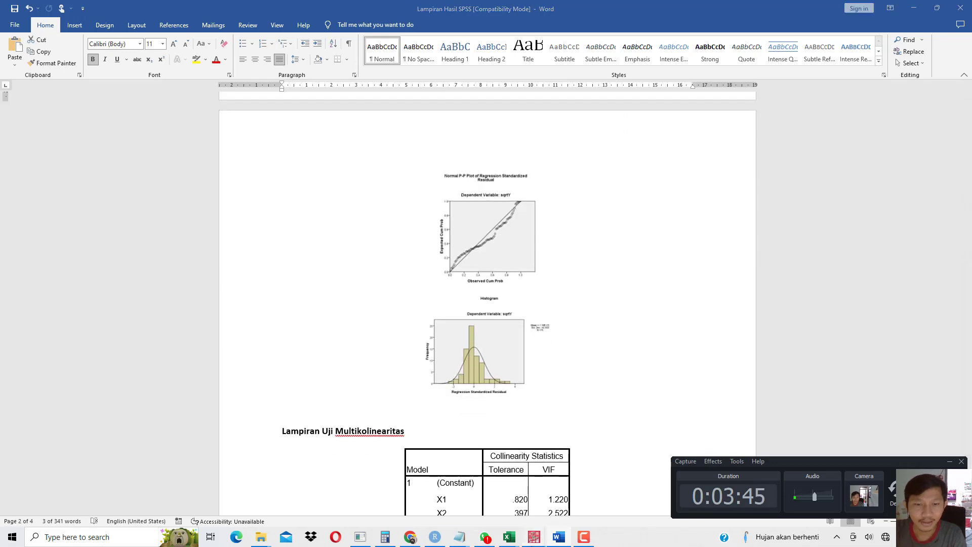
mouse_move(534, 537)
left_click(553, 506)
scroll(301, 417, "up", 5)
left_click(304, 405)
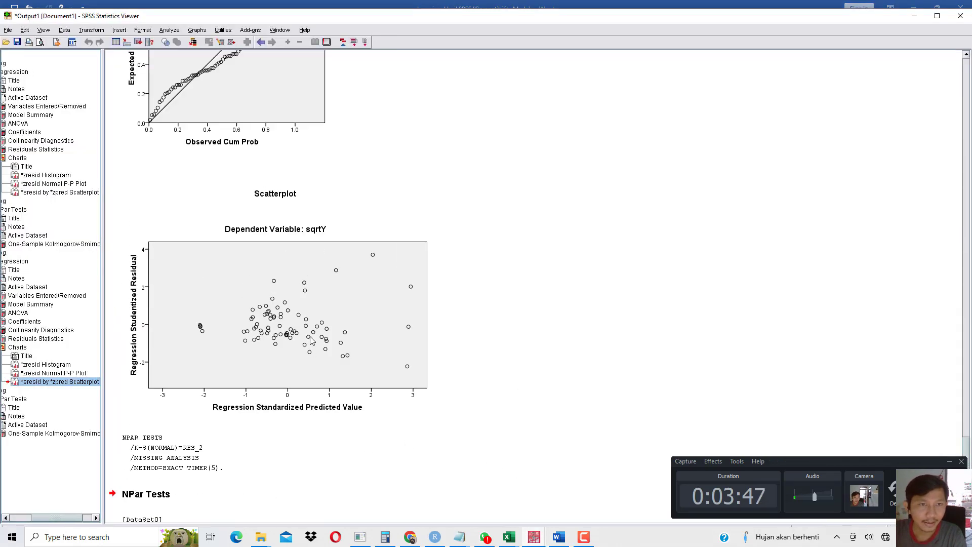
scroll(271, 267, "up", 15)
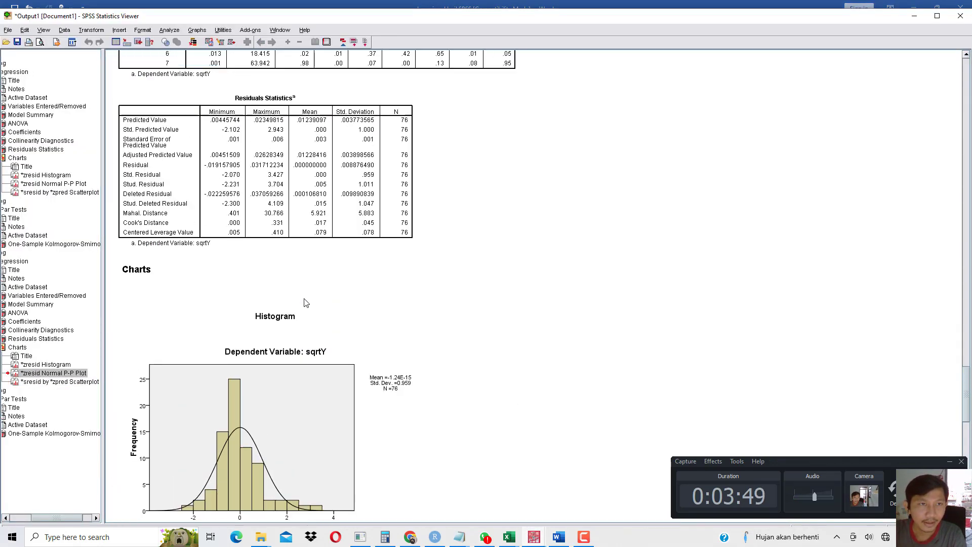
scroll(294, 261, "up", 10)
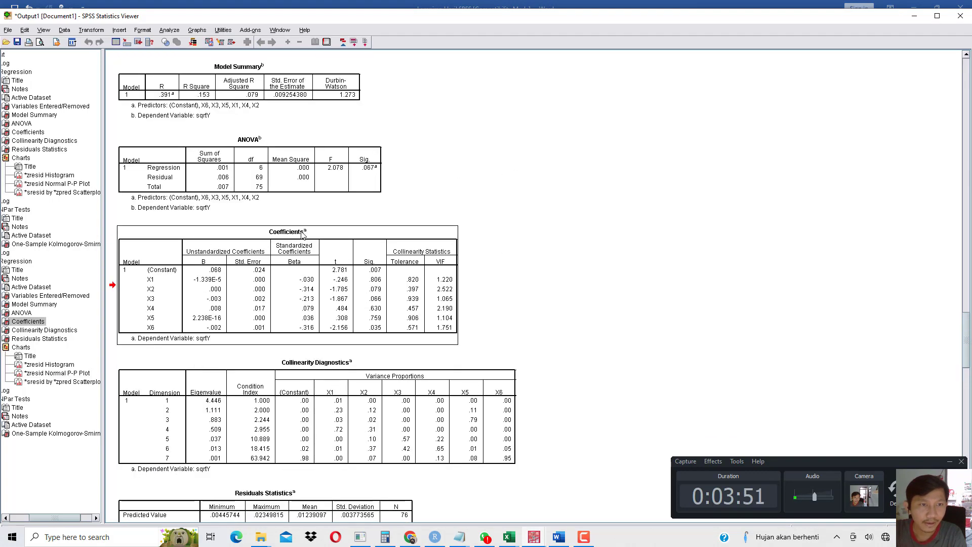
Step: Copy the full-precision unstandardized B coefficient of X1 from the sqrtY Coefficients table
left_click(220, 282)
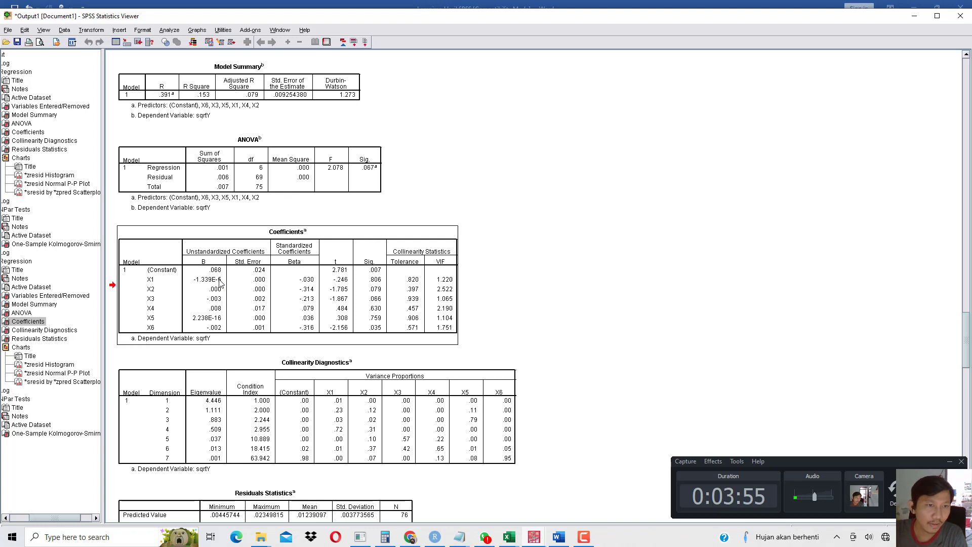
double_click(219, 284)
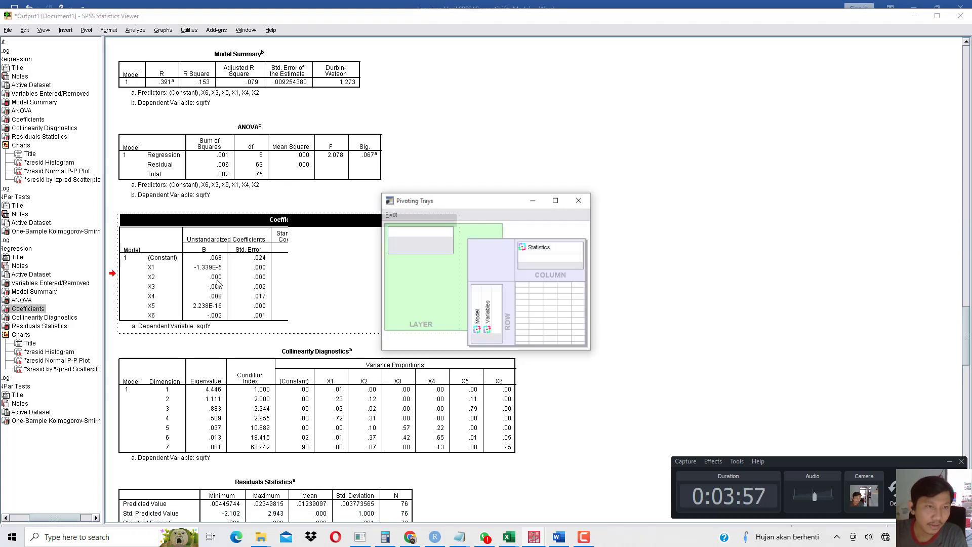
double_click(210, 271)
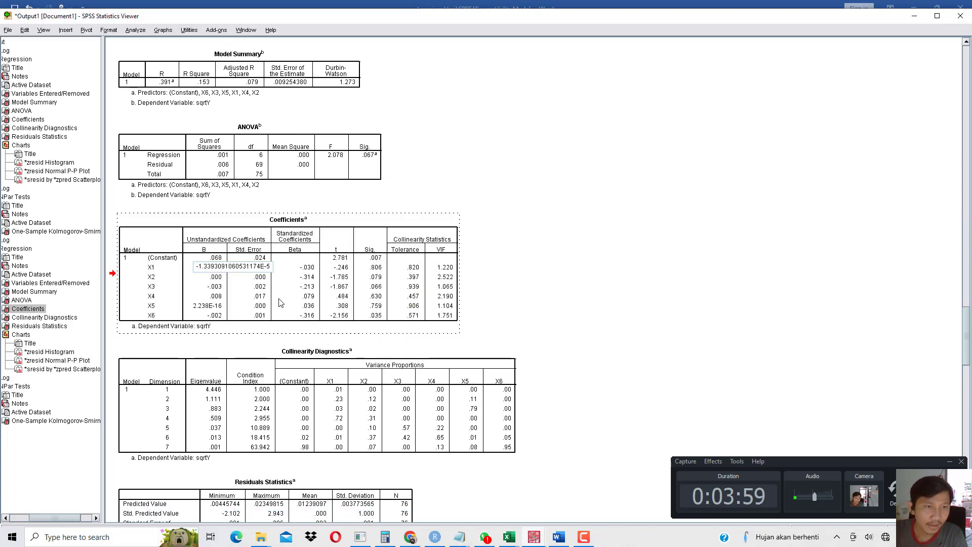
key("ctrl+a")
key("ctrl+c")
Step: Switch to Notepad, paste the X1 coefficient, and write its decimal form after it as = -0,000013393
mouse_move(459, 537)
left_click(478, 513)
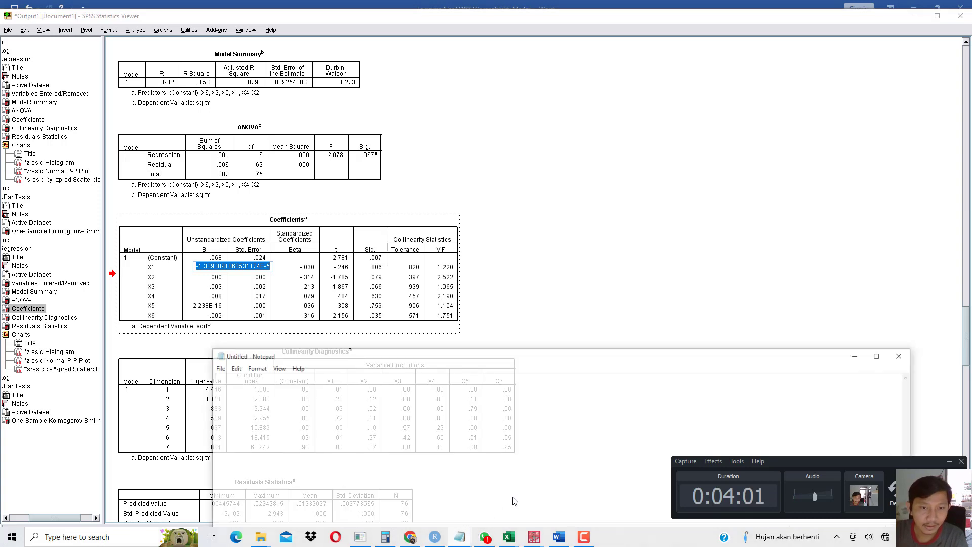
key("ctrl+v")
type("= ")
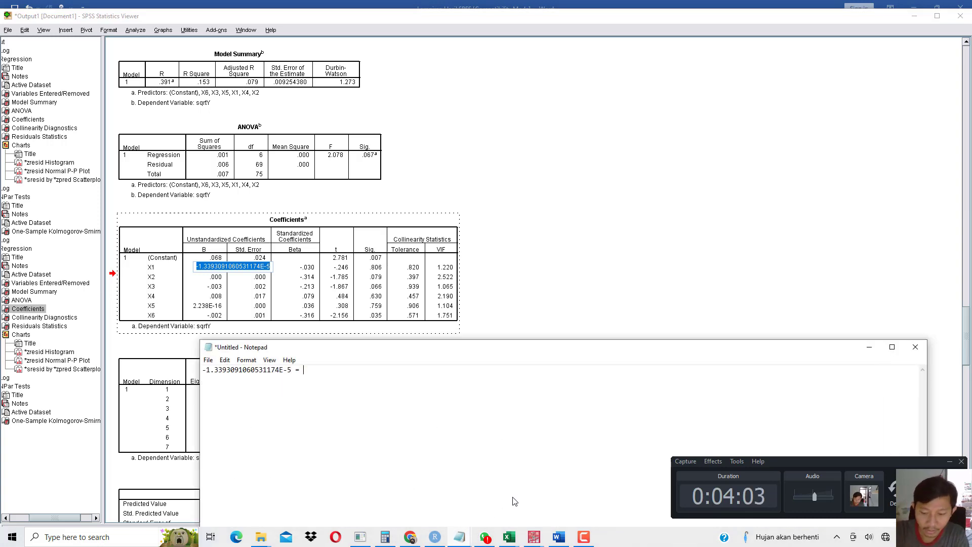
type("0,000")
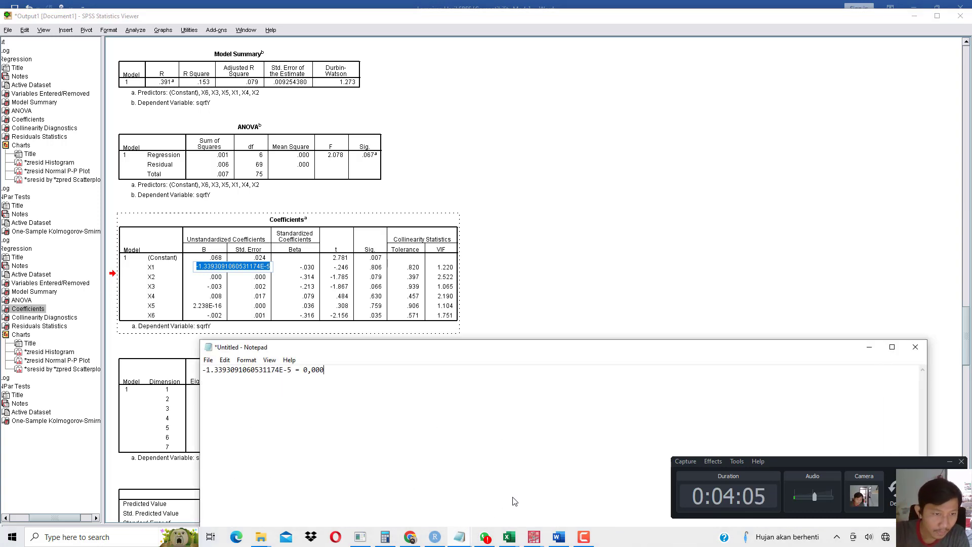
type("0133")
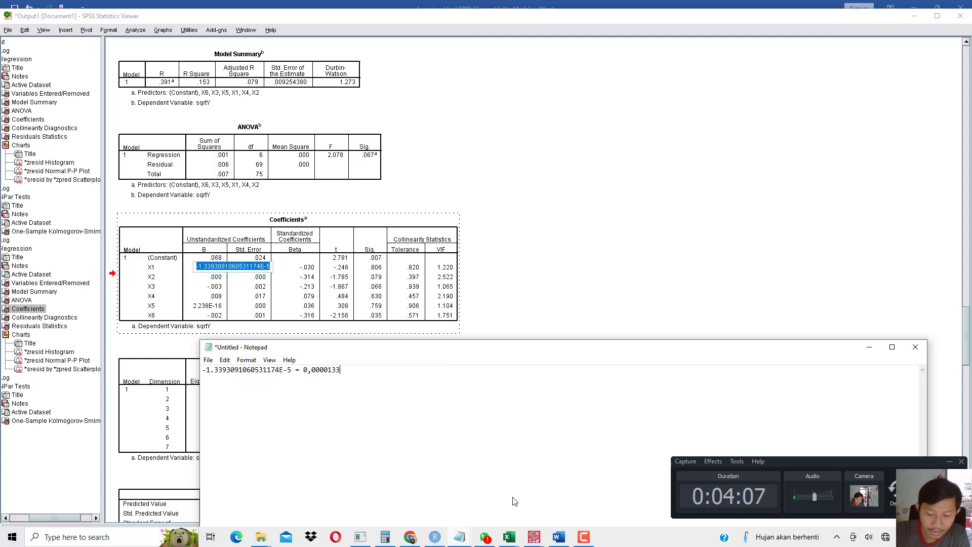
type("93")
key("Left")
key("Left")
key("Left")
key("Left")
key("Left")
key("Left")
key("Left")
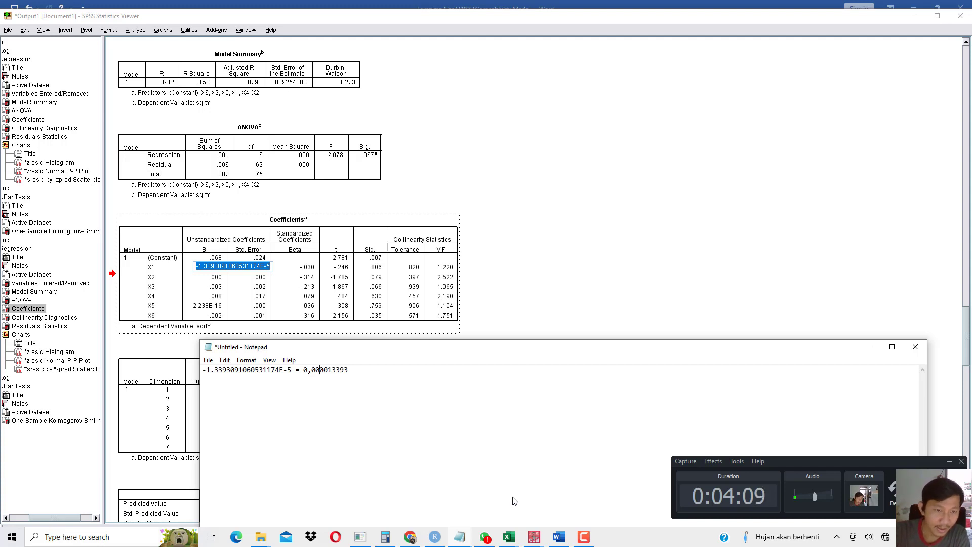
key("Left")
type("-")
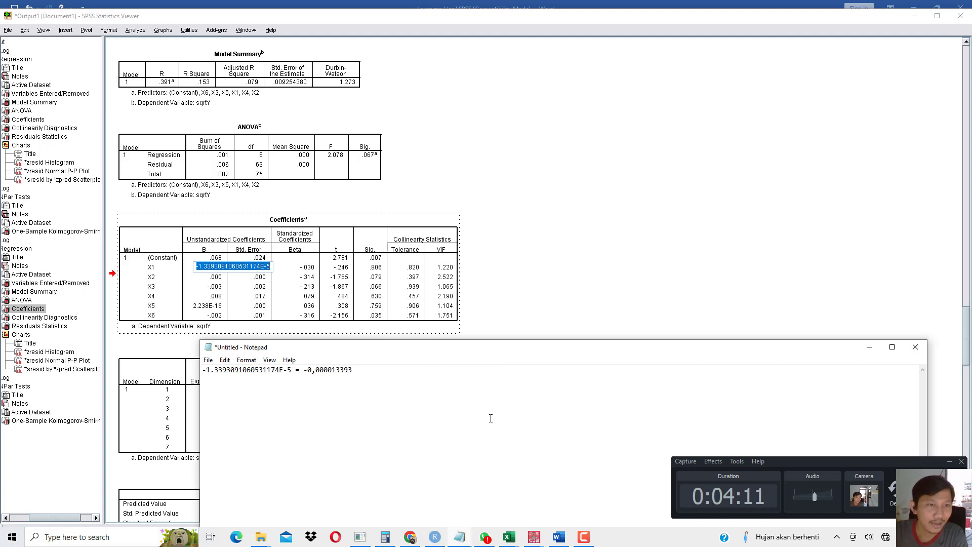
Step: Switch back to the SPSS Viewer and copy the full-precision unstandardized B coefficient of X2 from the Coefficients table
left_click(278, 281)
left_click(215, 269)
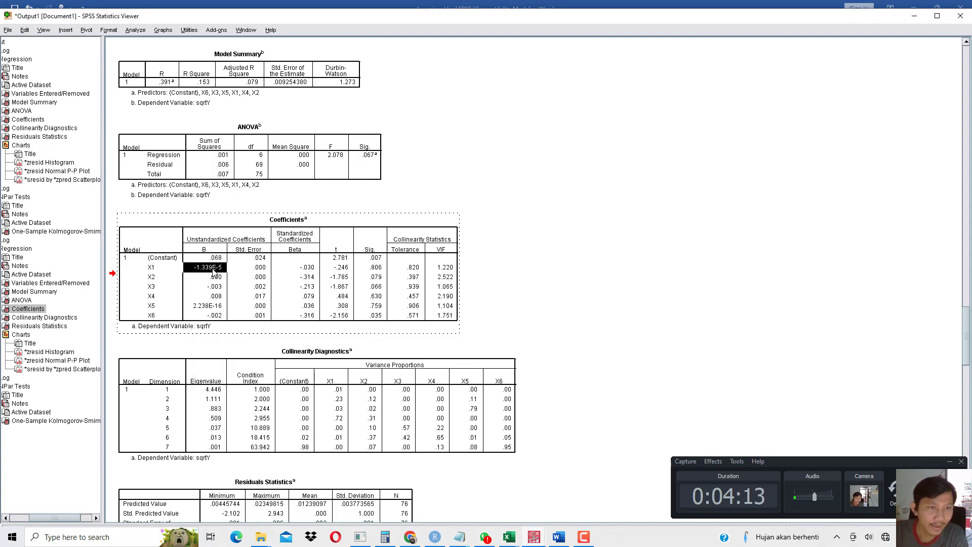
left_click(216, 279)
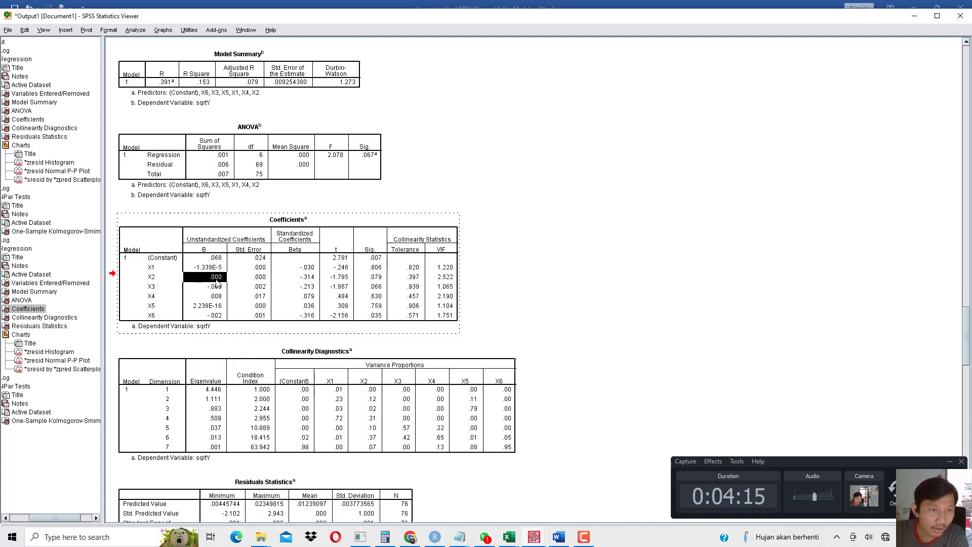
double_click(217, 280)
key("ctrl+c")
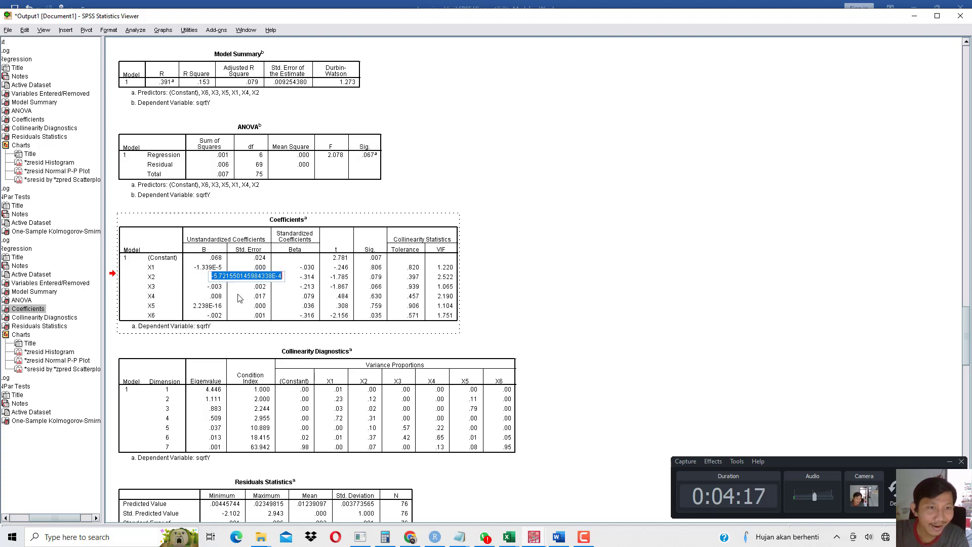
Step: Paste the X2 coefficient into Notepad below the X1 line, leaving a blank line between, and add its decimal form as = -0,000572155
left_click(459, 536)
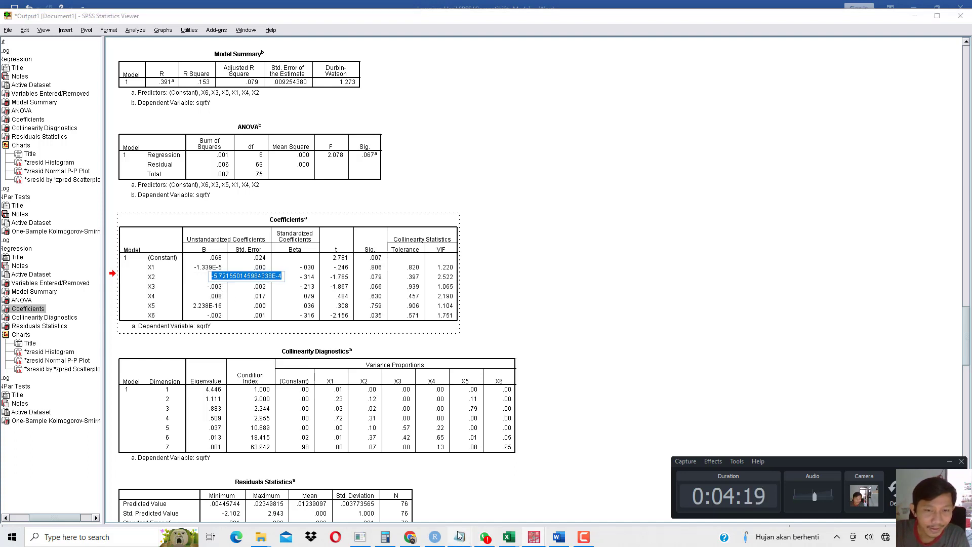
left_click(500, 500)
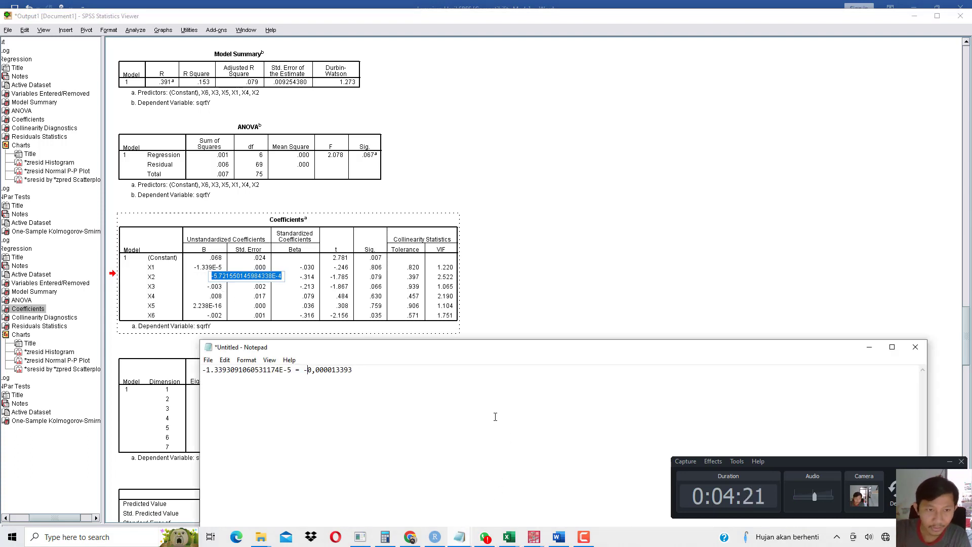
key("End")
key("ctrl+v")
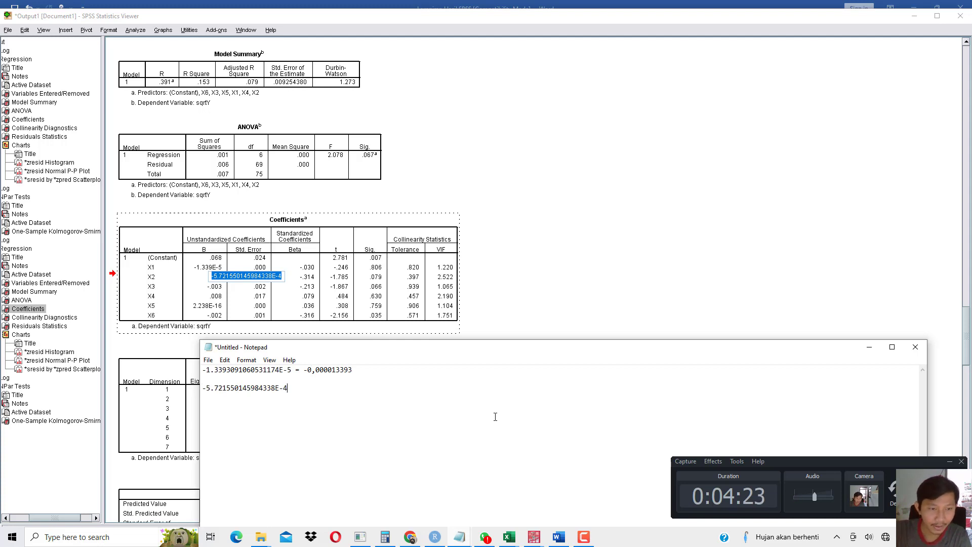
type("= ")
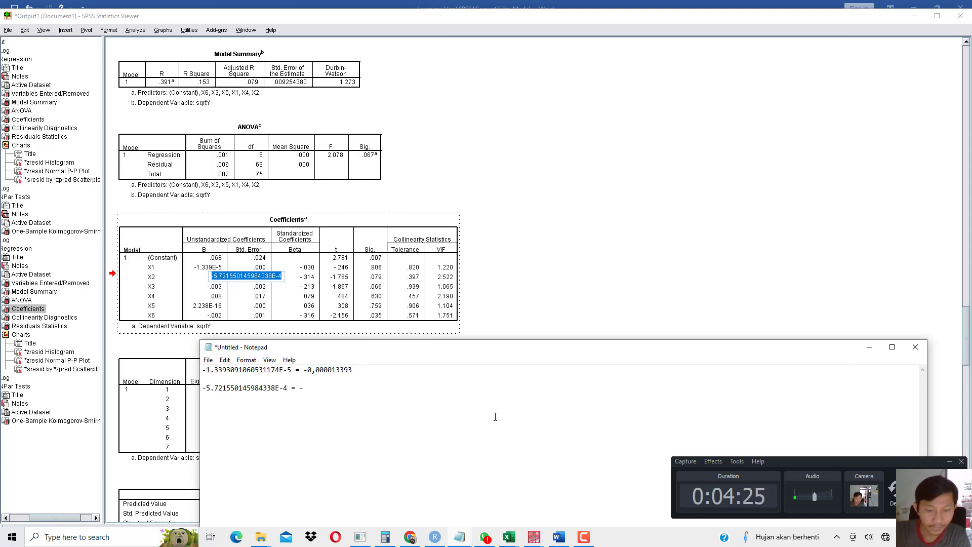
type("-0,5")
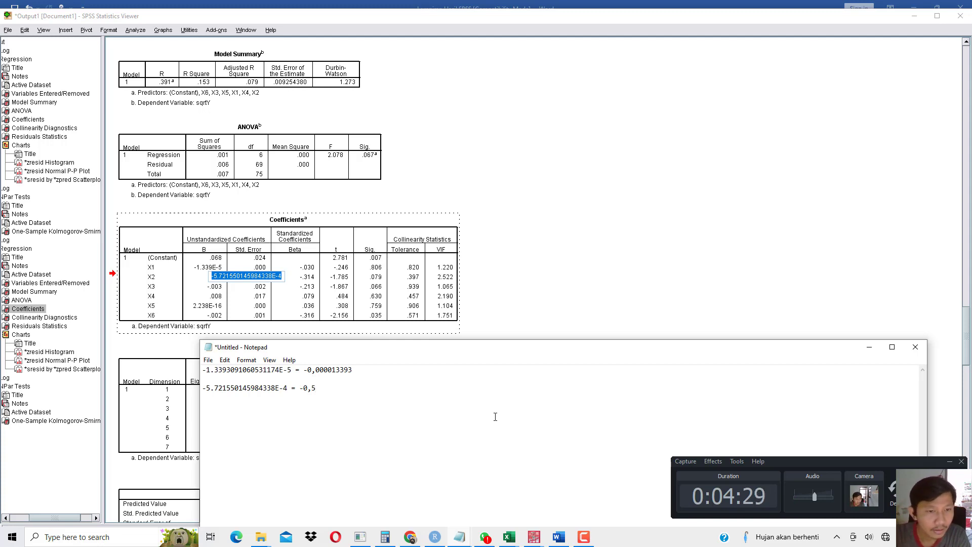
key("BackSpace")
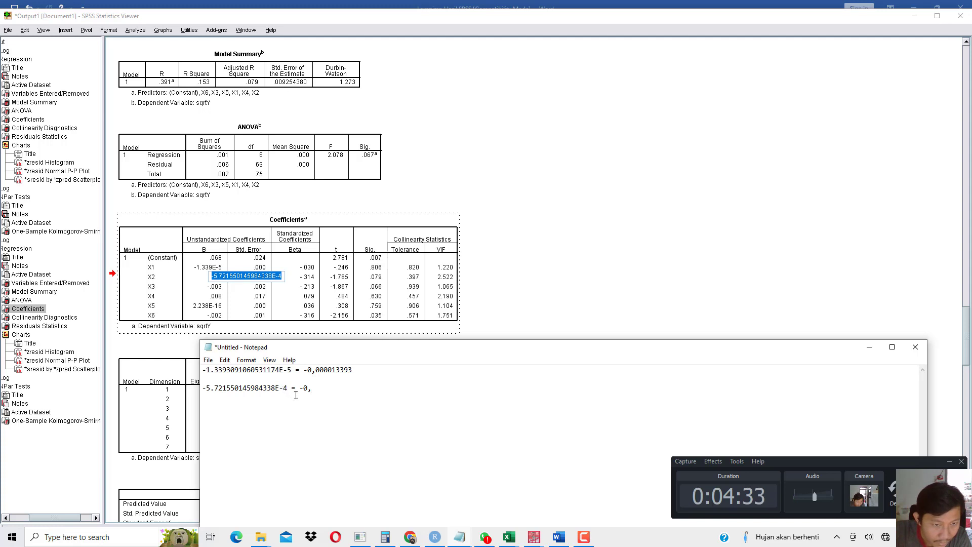
type("00")
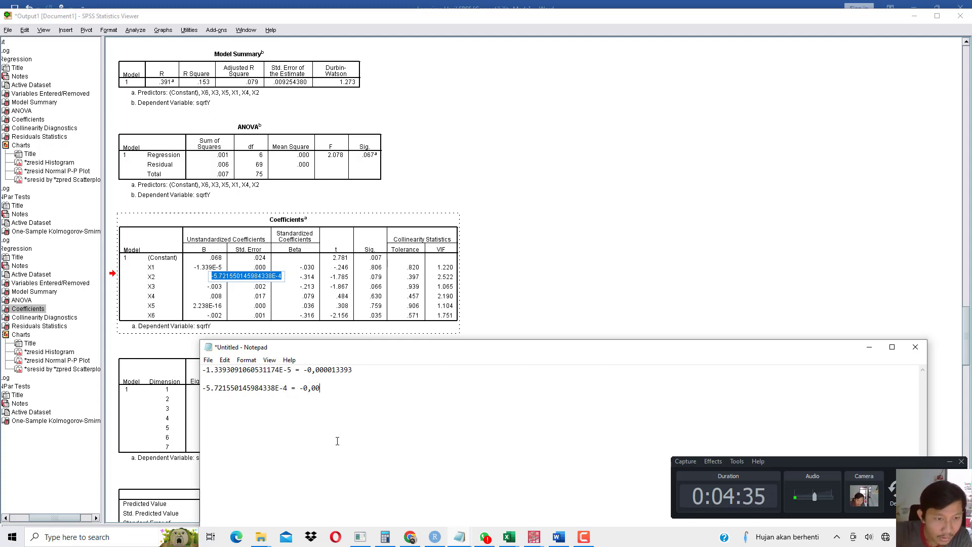
type("057")
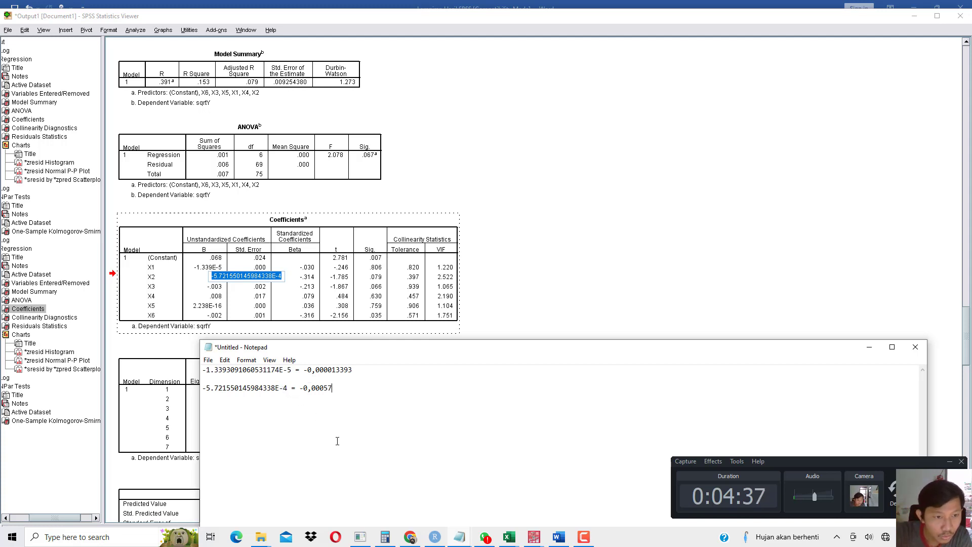
type("2155")
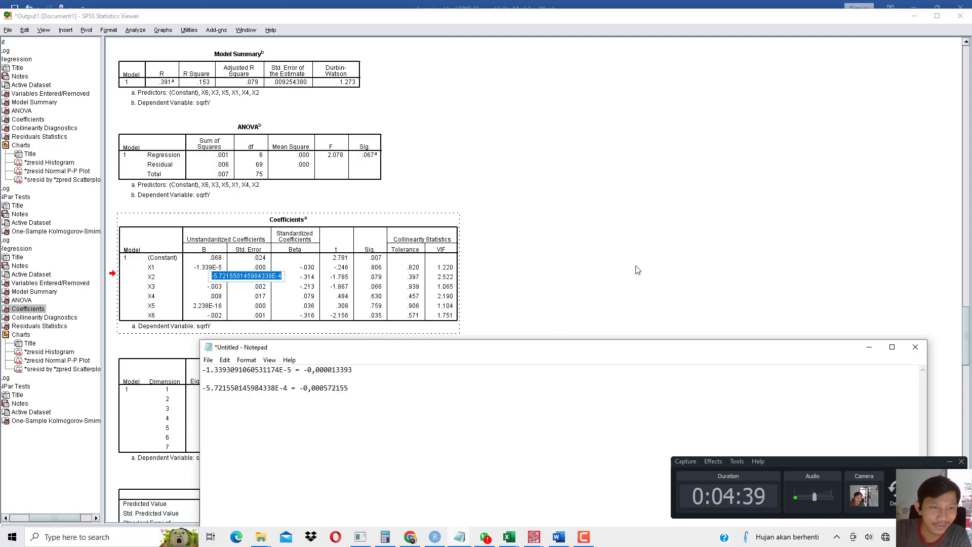